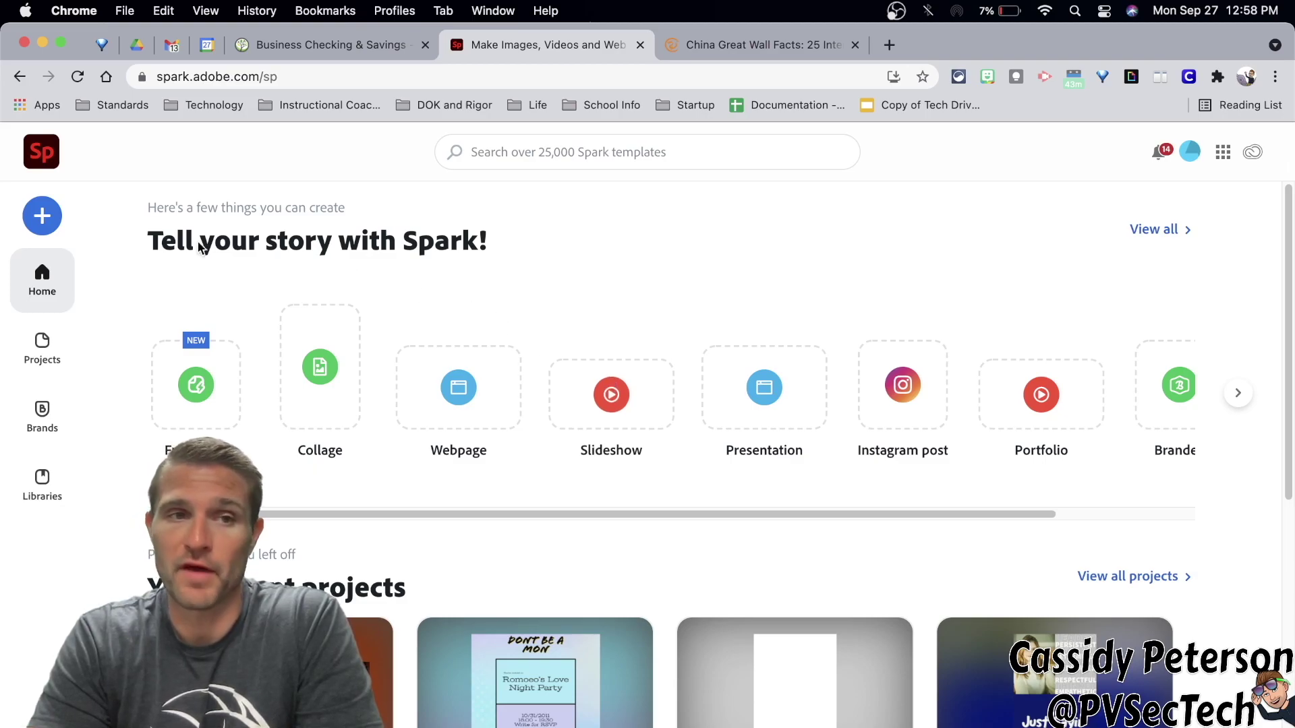
# - Create a new web page titled "Great Wall of China" with the subtitle "It's Awesome to See!!!"
pyautogui.click(41, 219)
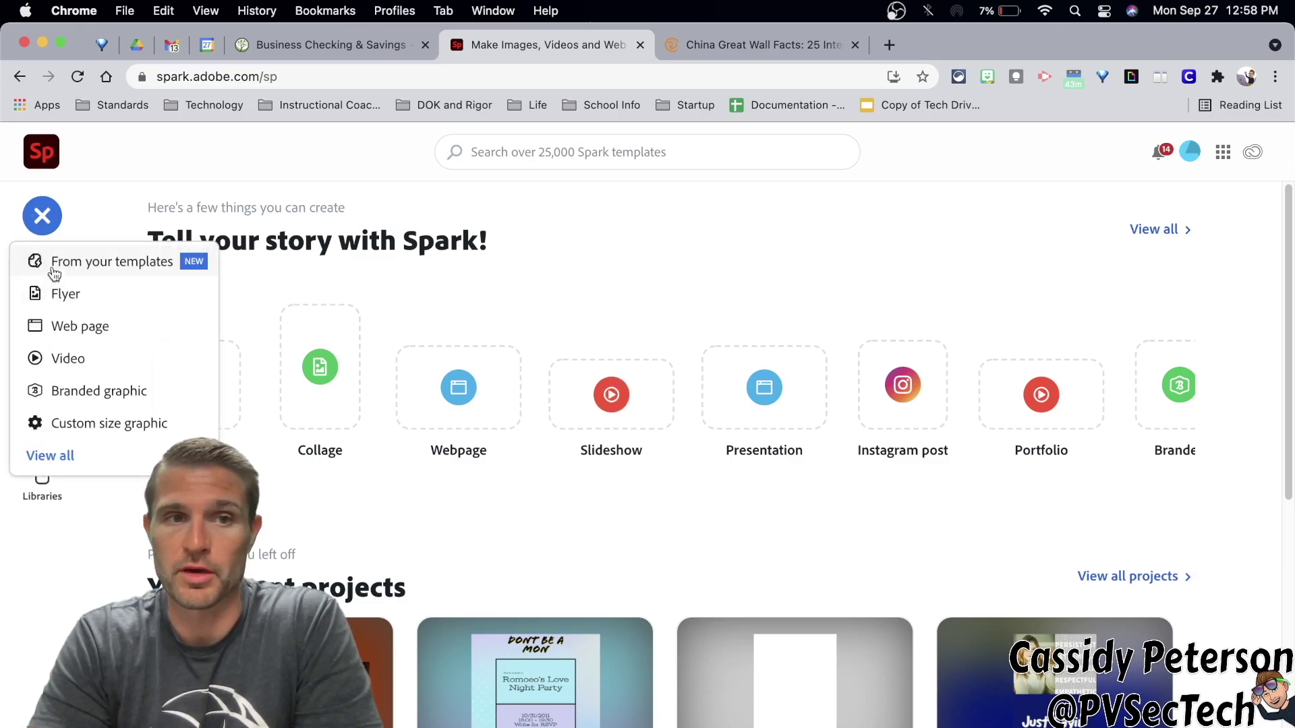
pyautogui.click(67, 327)
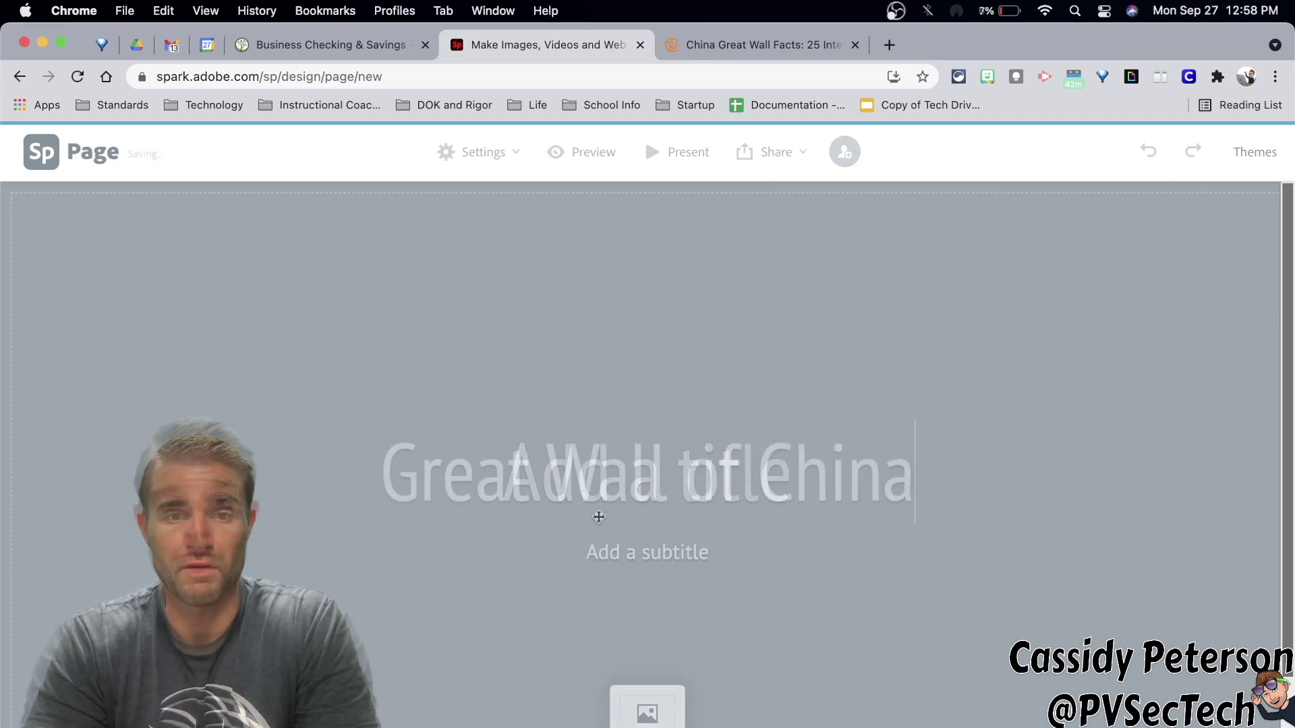
pyautogui.click(645, 541)
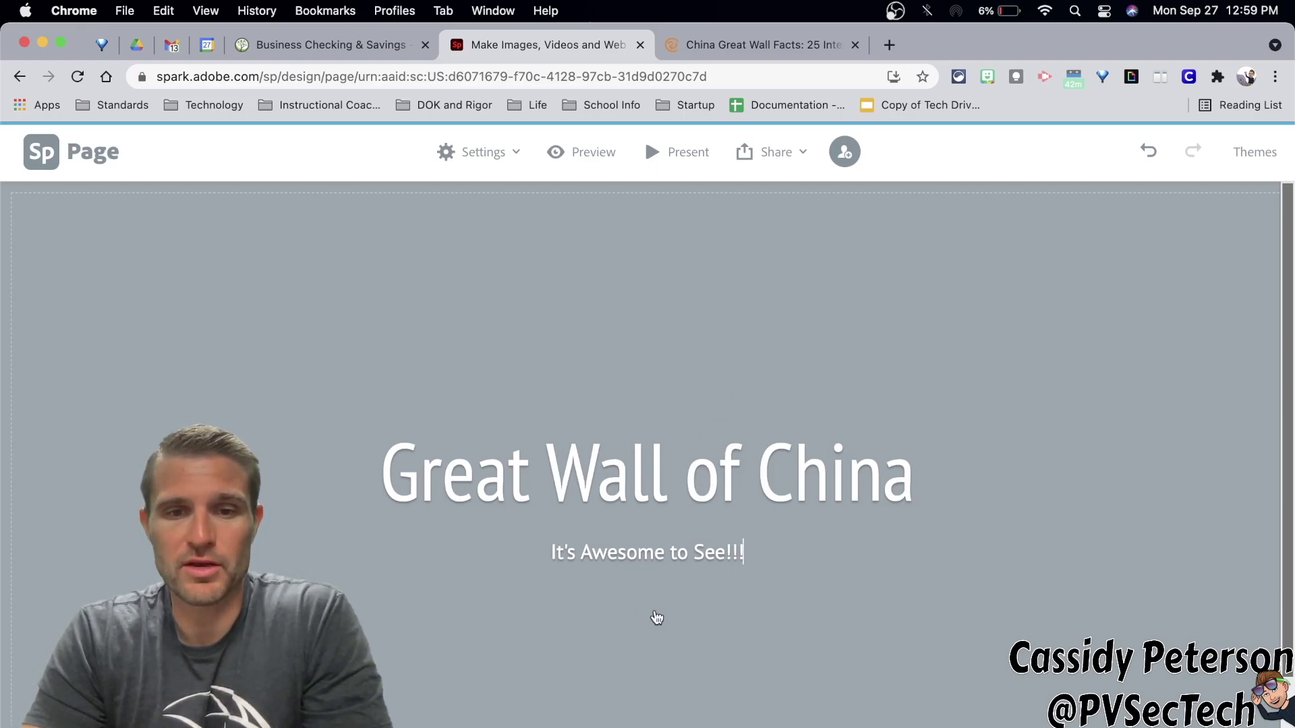
# - Search free photos for "great wall of china" and set the wall winding over green hills as the title background
pyautogui.click(645, 727)
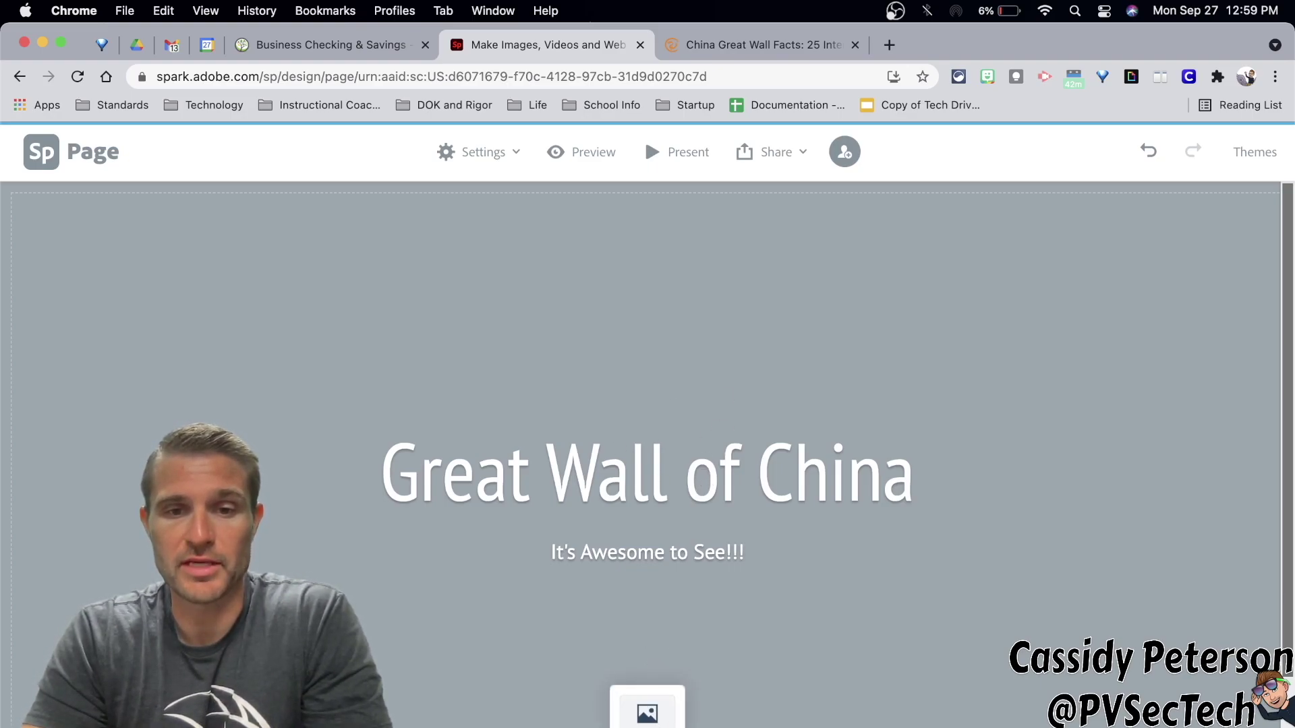
pyautogui.click(647, 713)
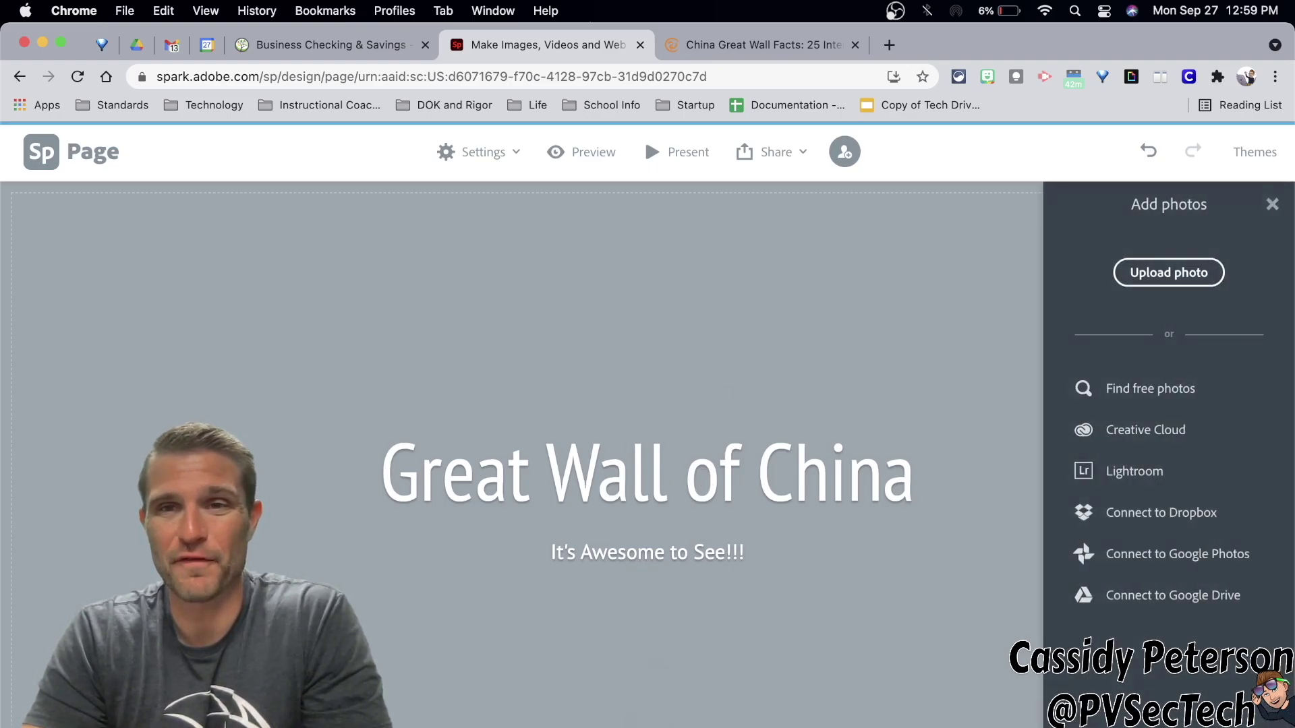
pyautogui.click(1169, 397)
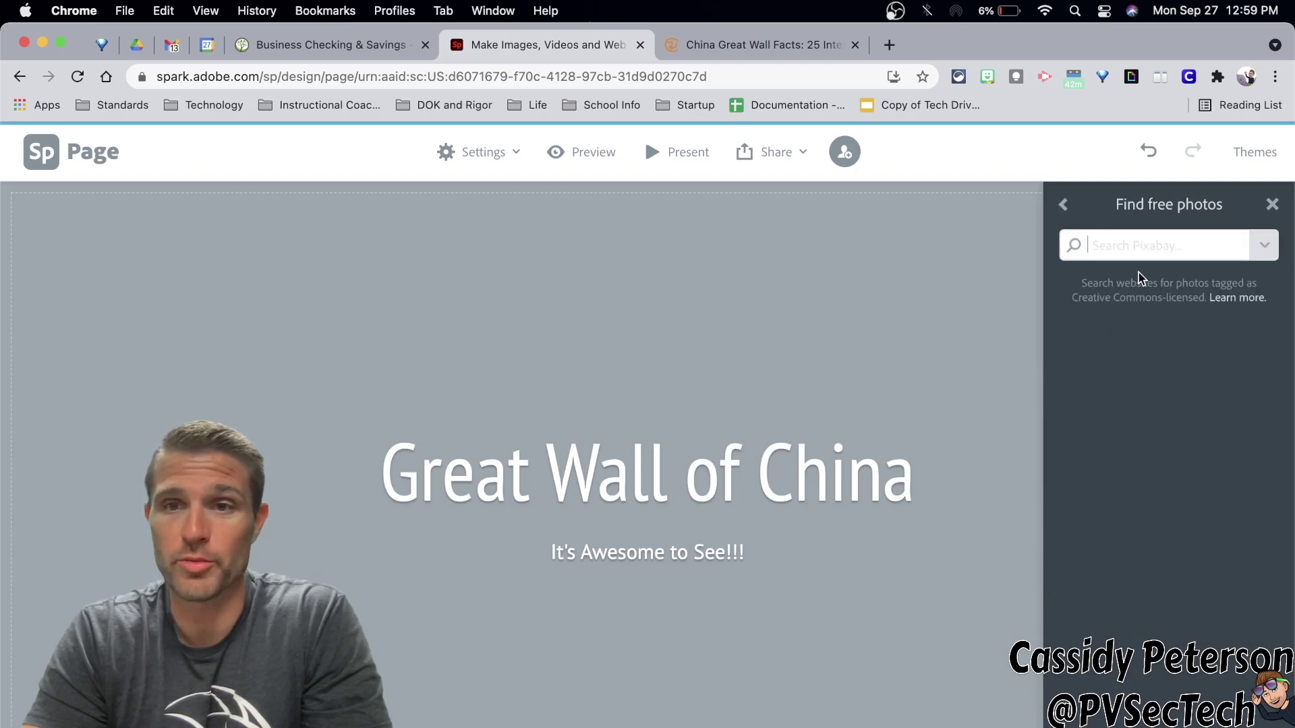
pyautogui.write('great wall of china')
pyautogui.press('Return')
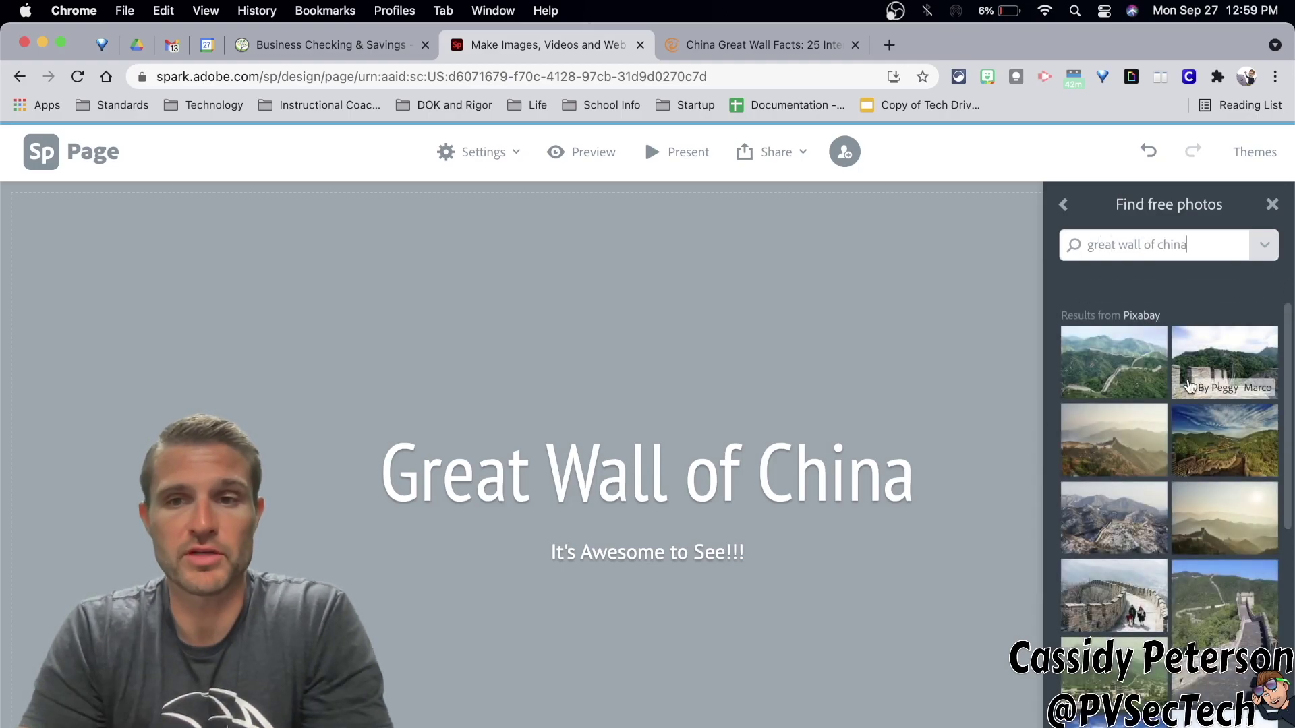
pyautogui.click(1140, 377)
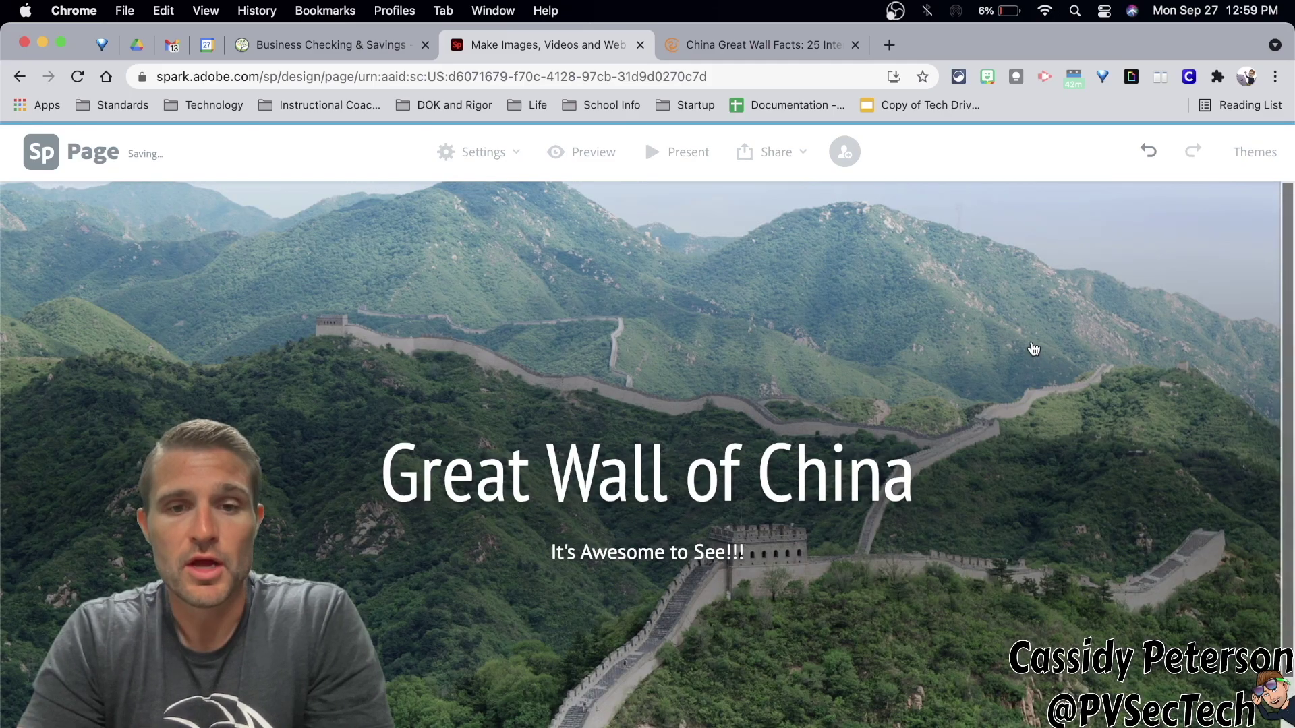
# - Add a quote-style text section beneath the title photo containing the ten copied Great Wall facts
pyautogui.scroll(-2, 1042, 318)
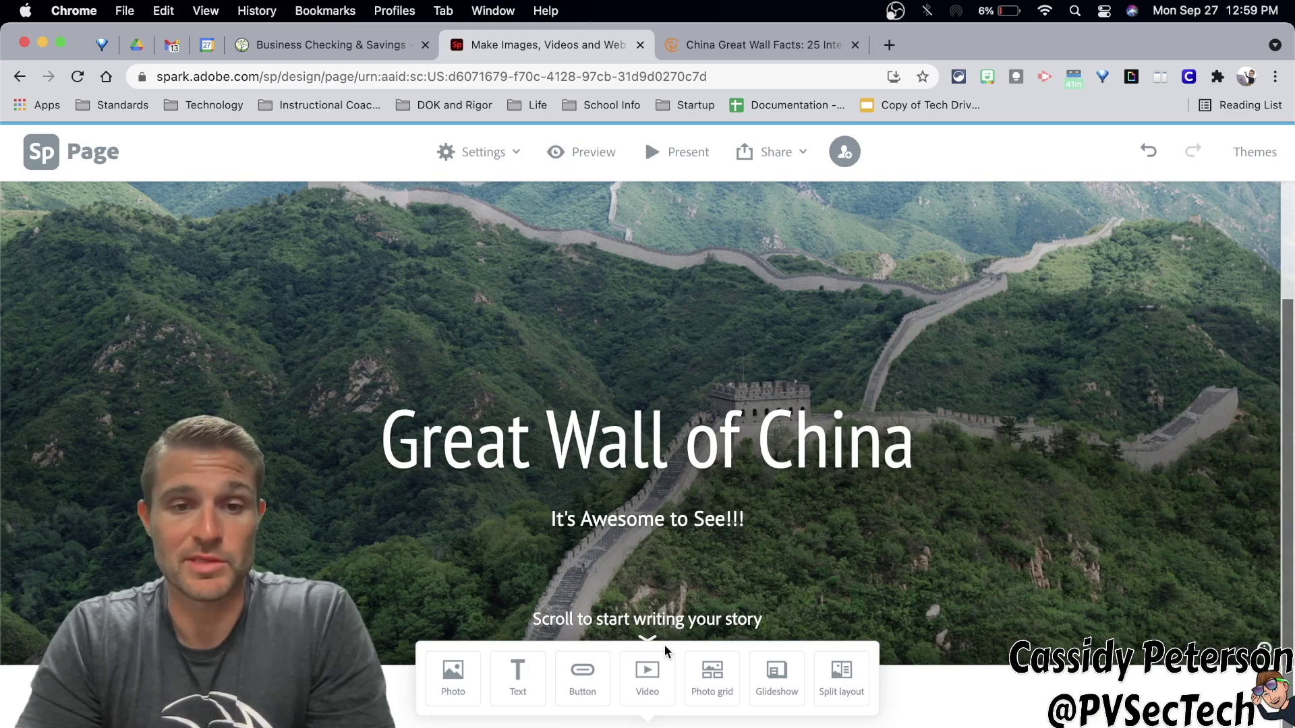
pyautogui.click(520, 674)
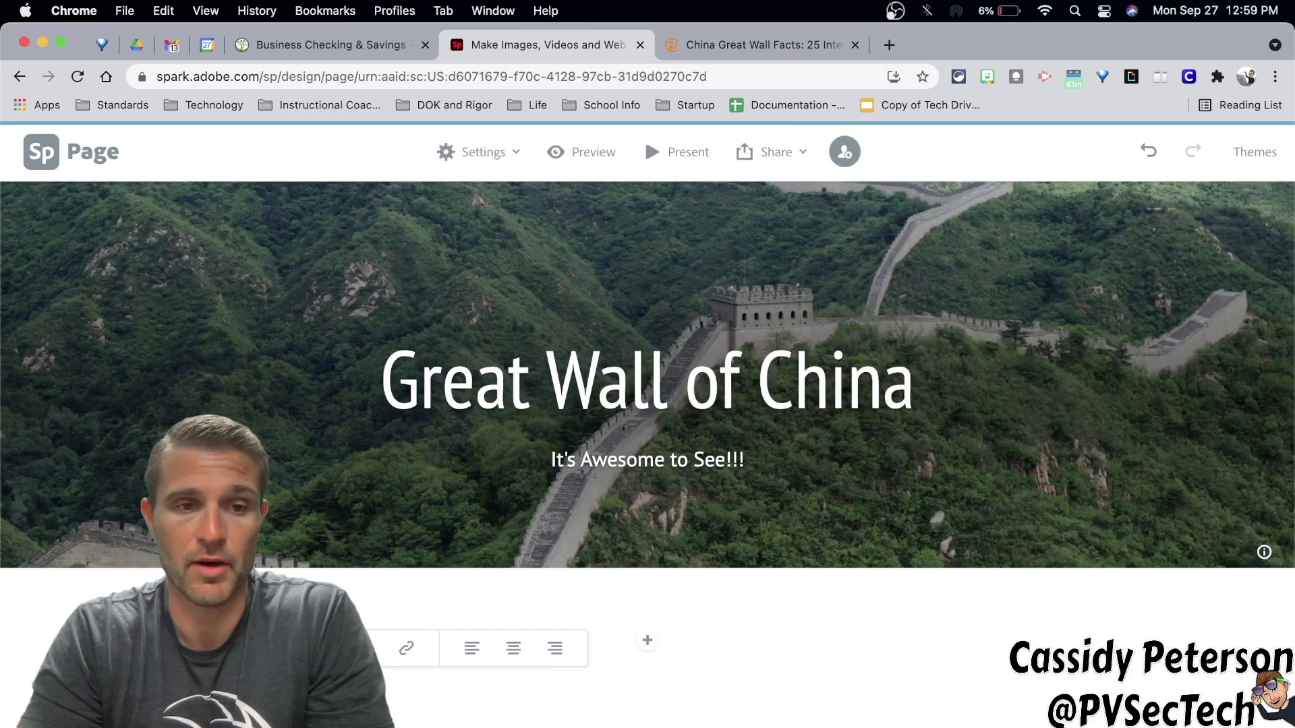
pyautogui.click(92, 648)
pyautogui.click(134, 610)
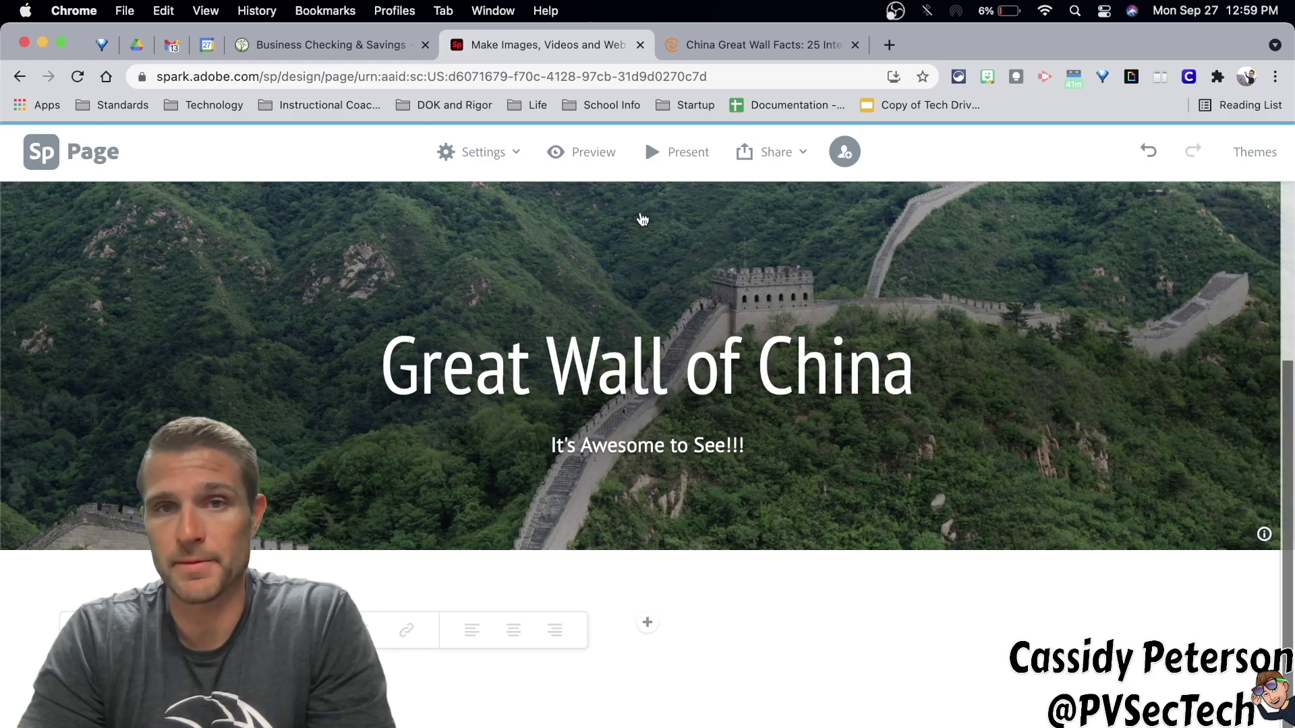
pyautogui.scroll(-6, 591, 517)
pyautogui.scroll(-2, 591, 516)
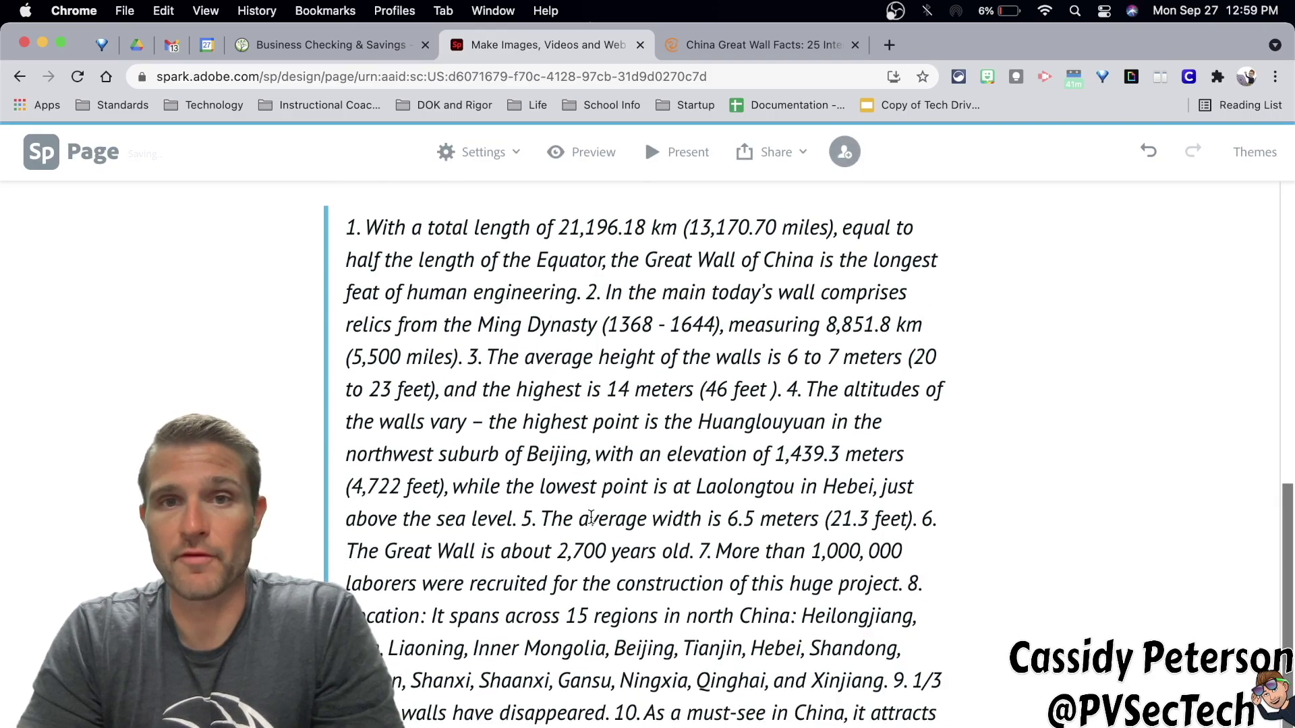
pyautogui.click(947, 677)
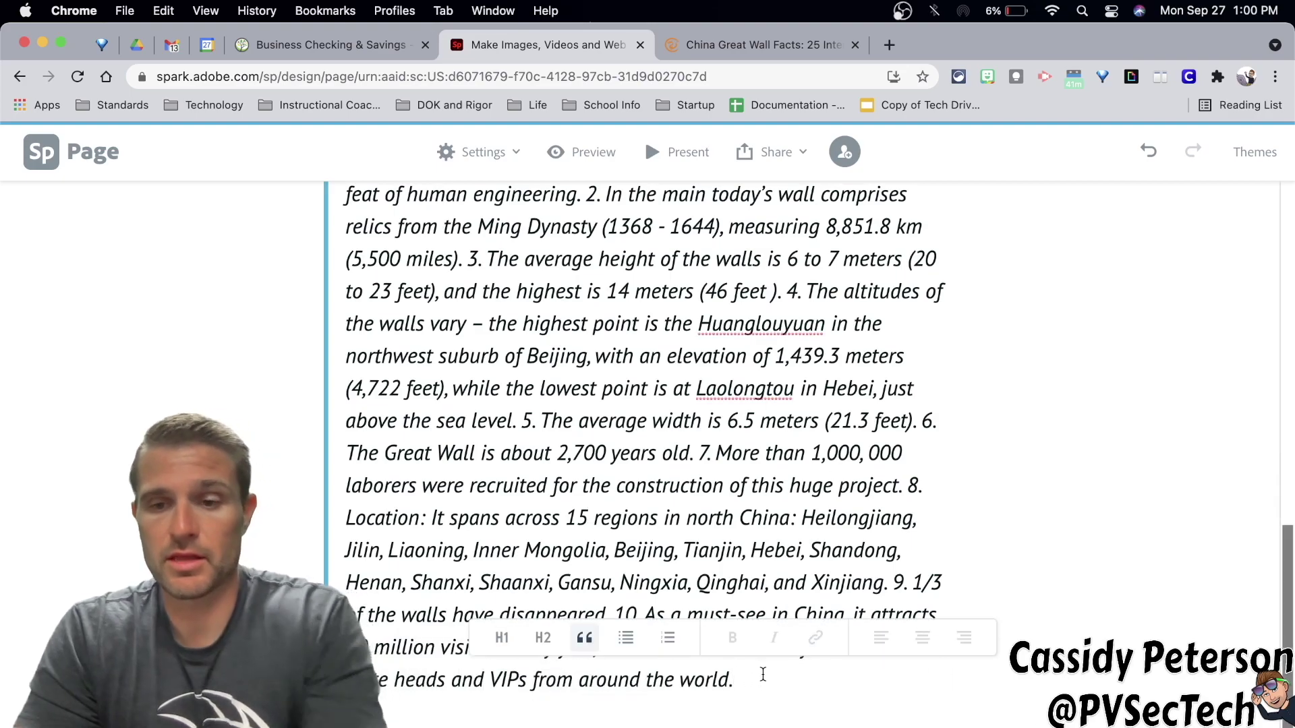
pyautogui.scroll(-2, 763, 674)
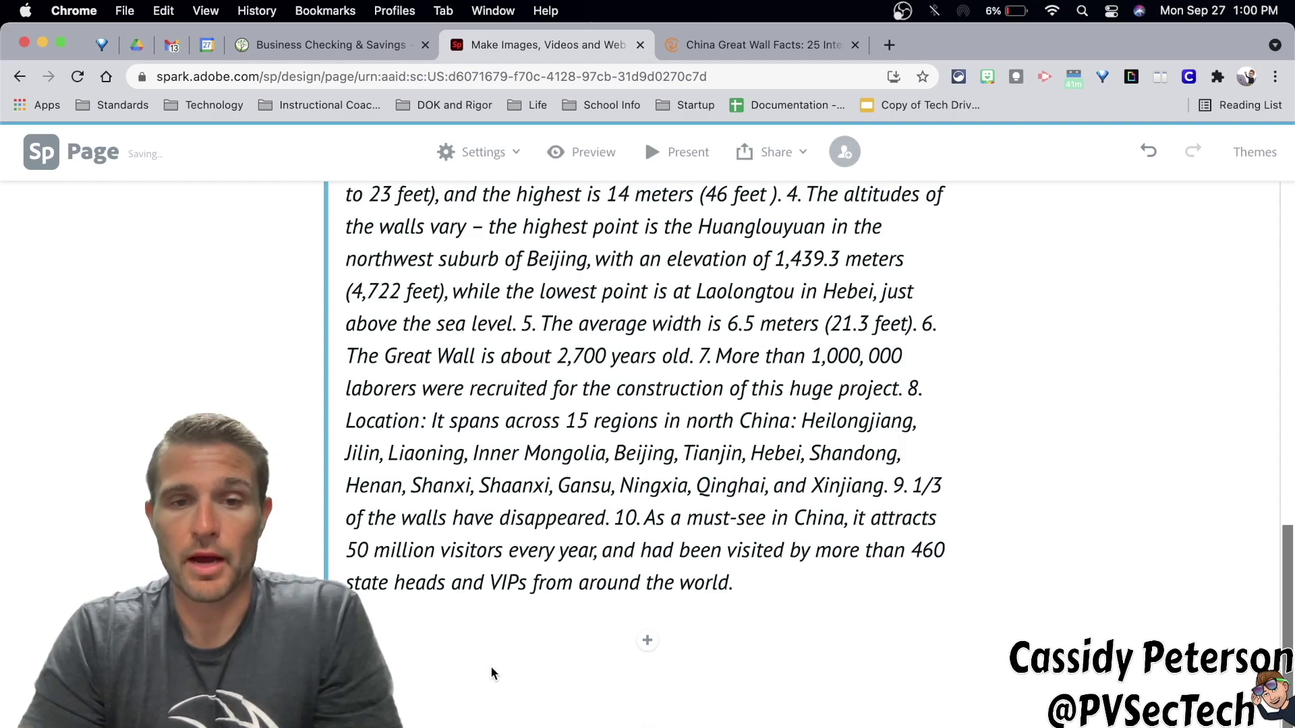
# - Copy the travelchinaguide.com facts page address and add it as source text beneath the quoted facts
pyautogui.click(722, 41)
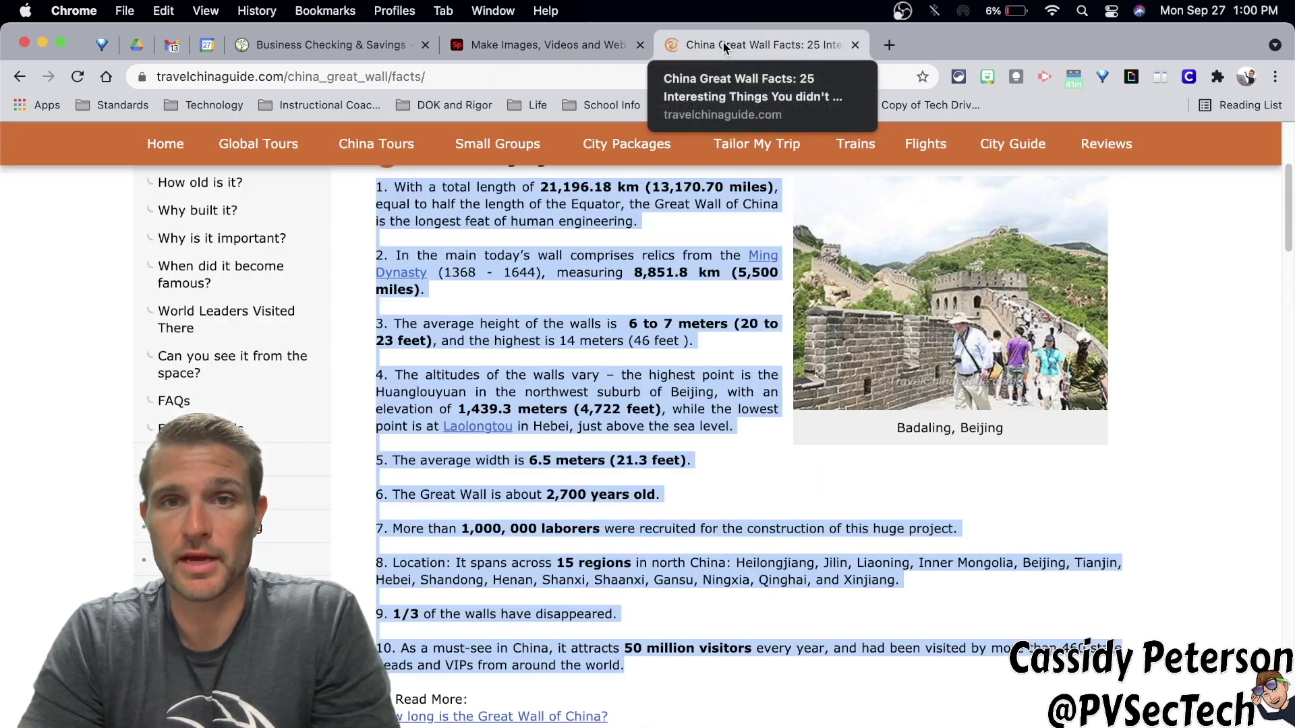
pyautogui.press('super+alt+Left')
pyautogui.scroll(10, 698, 597)
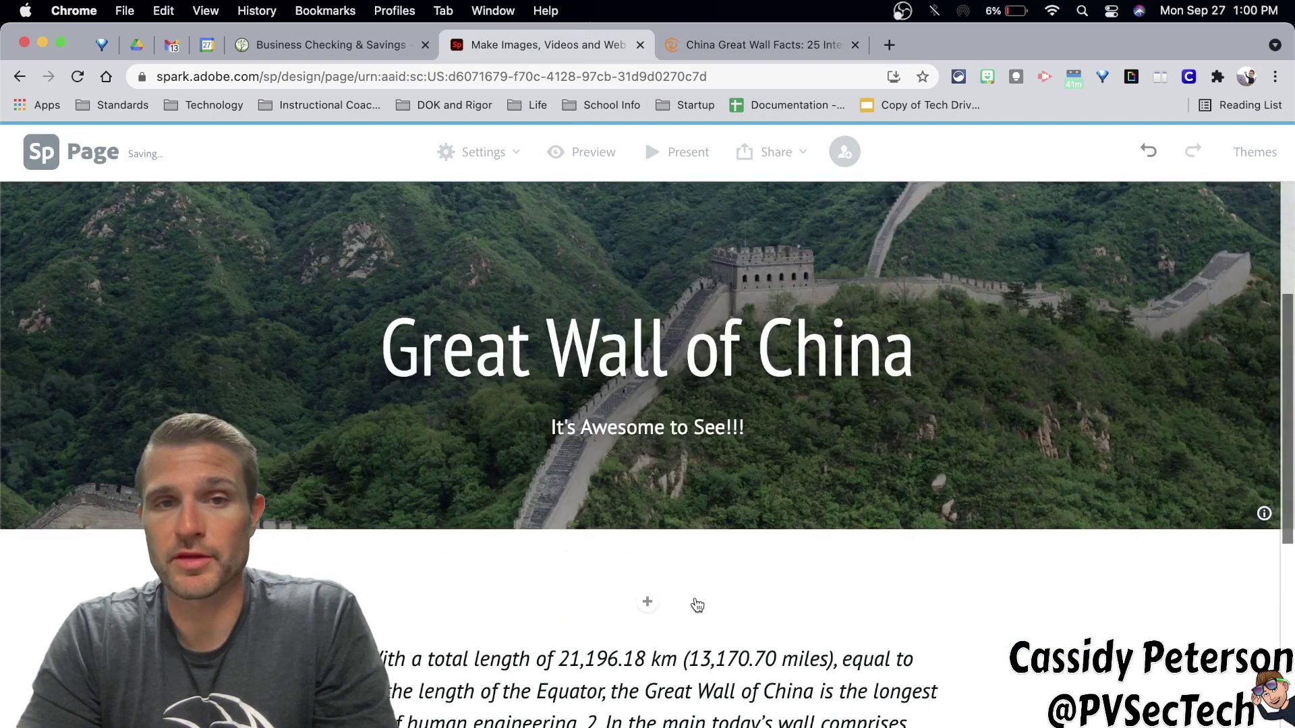
pyautogui.scroll(-10, 731, 473)
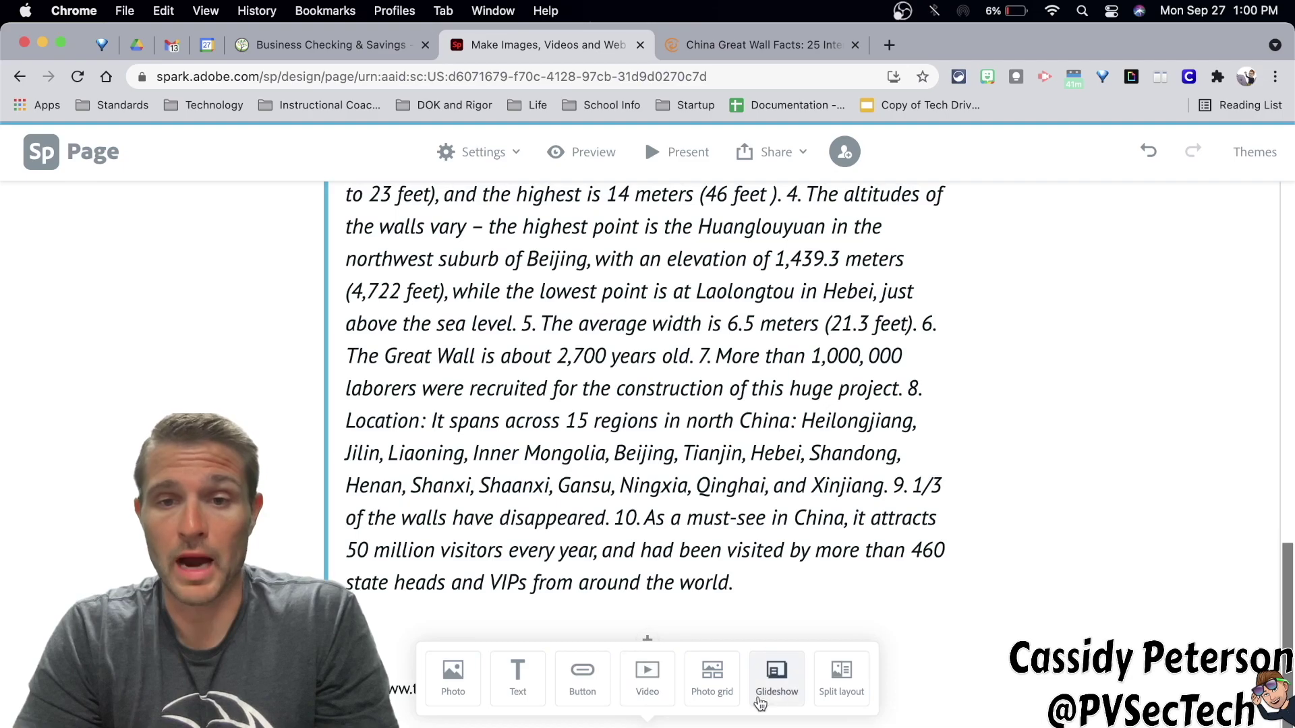
# - Add a split layout below the source text and fill its image half with the hazy mountain wall photo
pyautogui.click(848, 685)
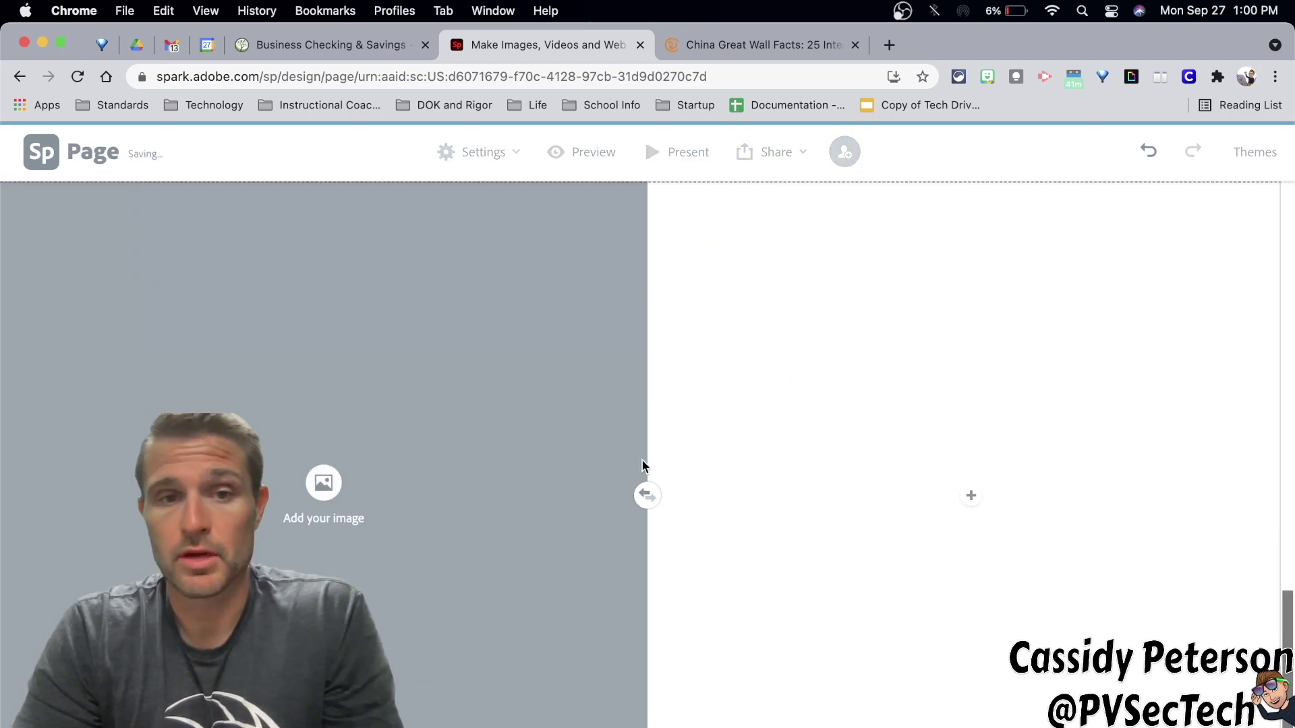
pyautogui.click(322, 483)
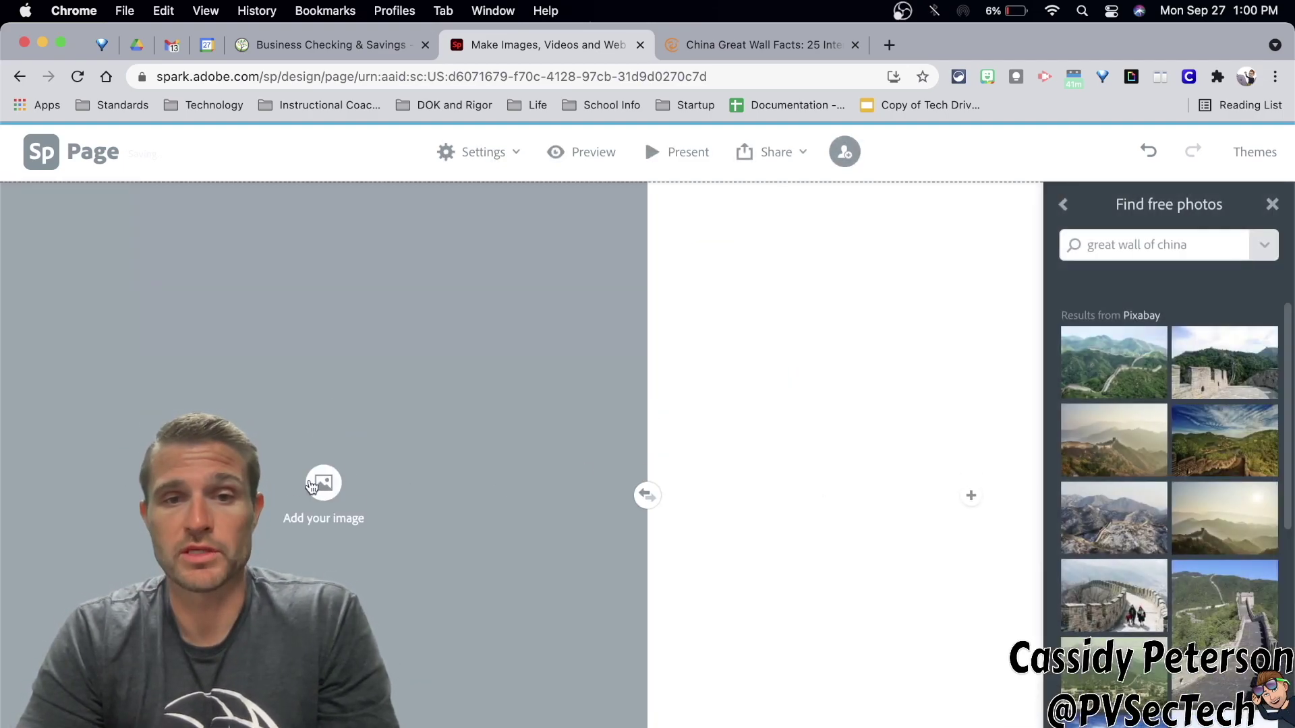
pyautogui.click(1130, 459)
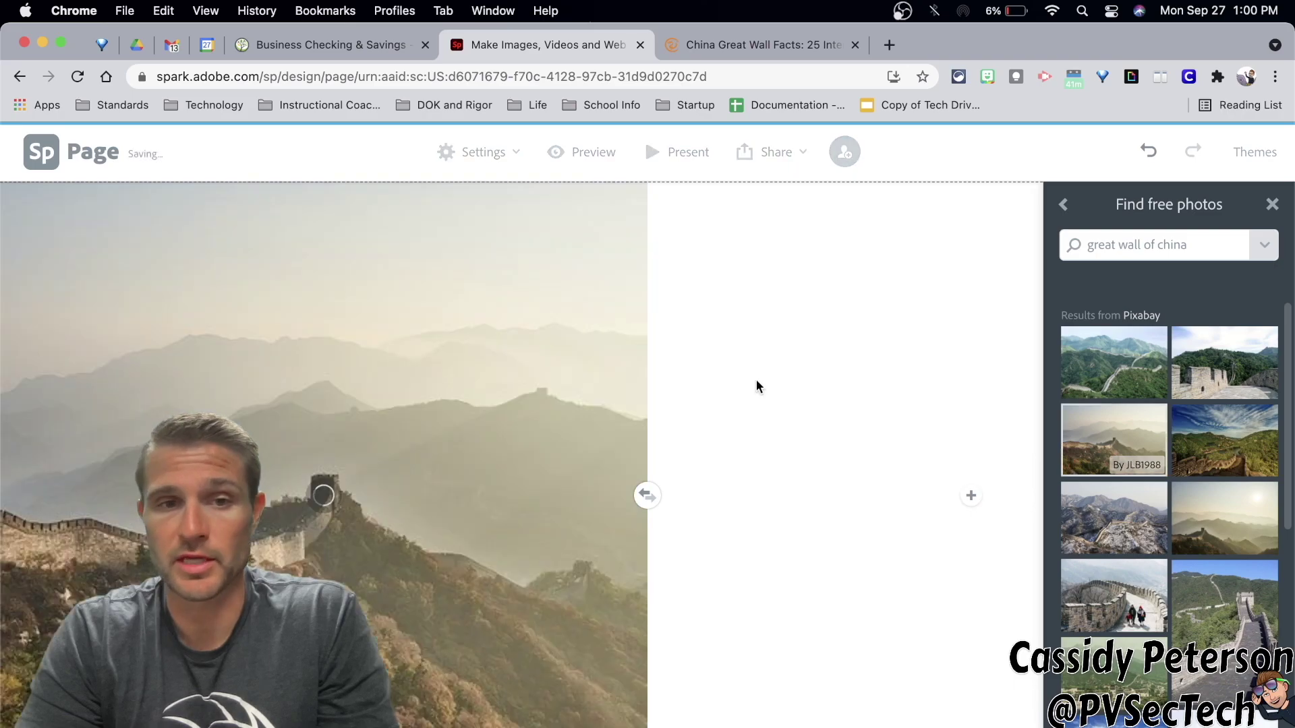
pyautogui.click(972, 496)
pyautogui.click(938, 443)
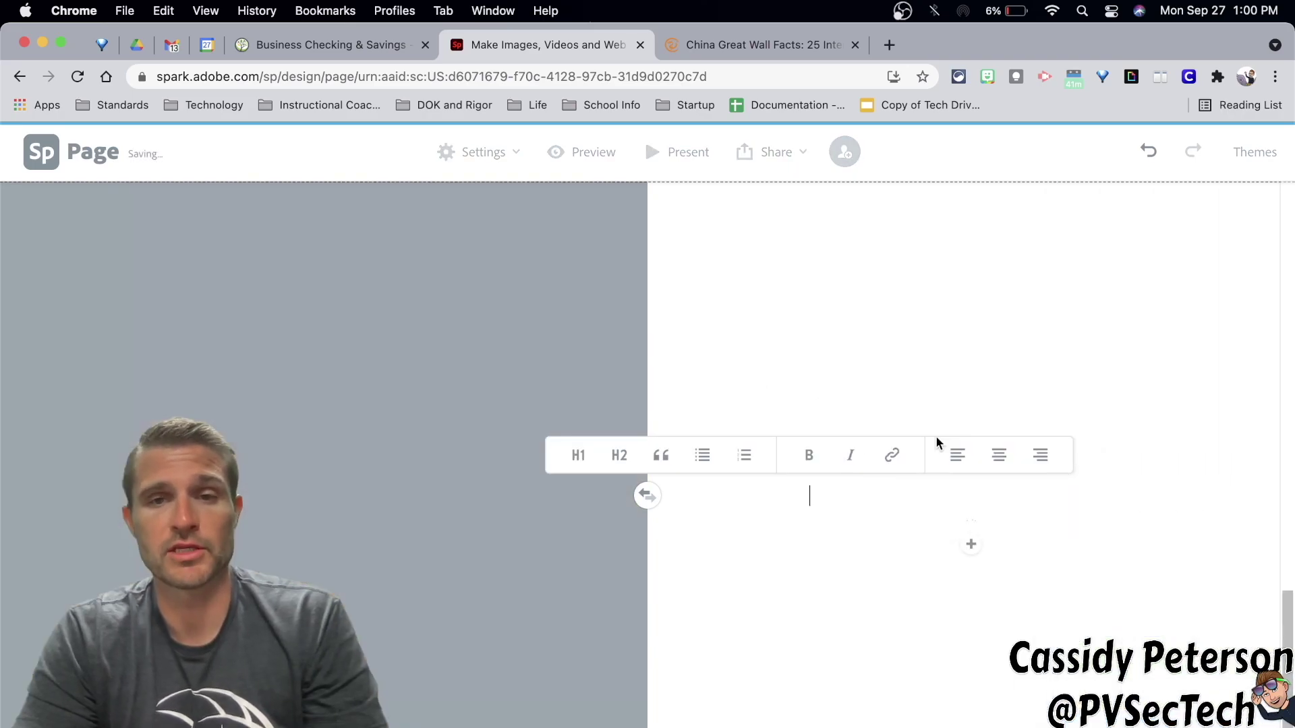
pyautogui.click(900, 394)
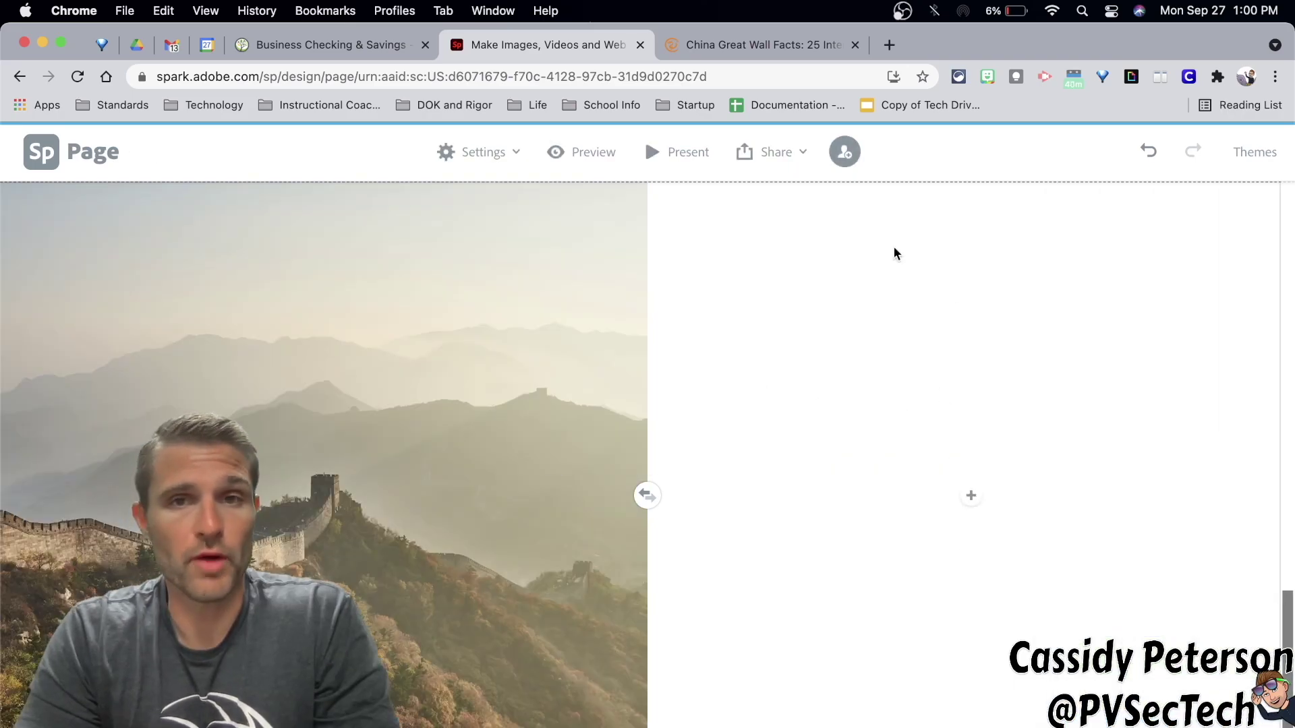
# - Copy the ten facts from the China Great Wall Facts page into a text block in the split layout's blank half
pyautogui.click(787, 43)
pyautogui.rightClick(544, 223)
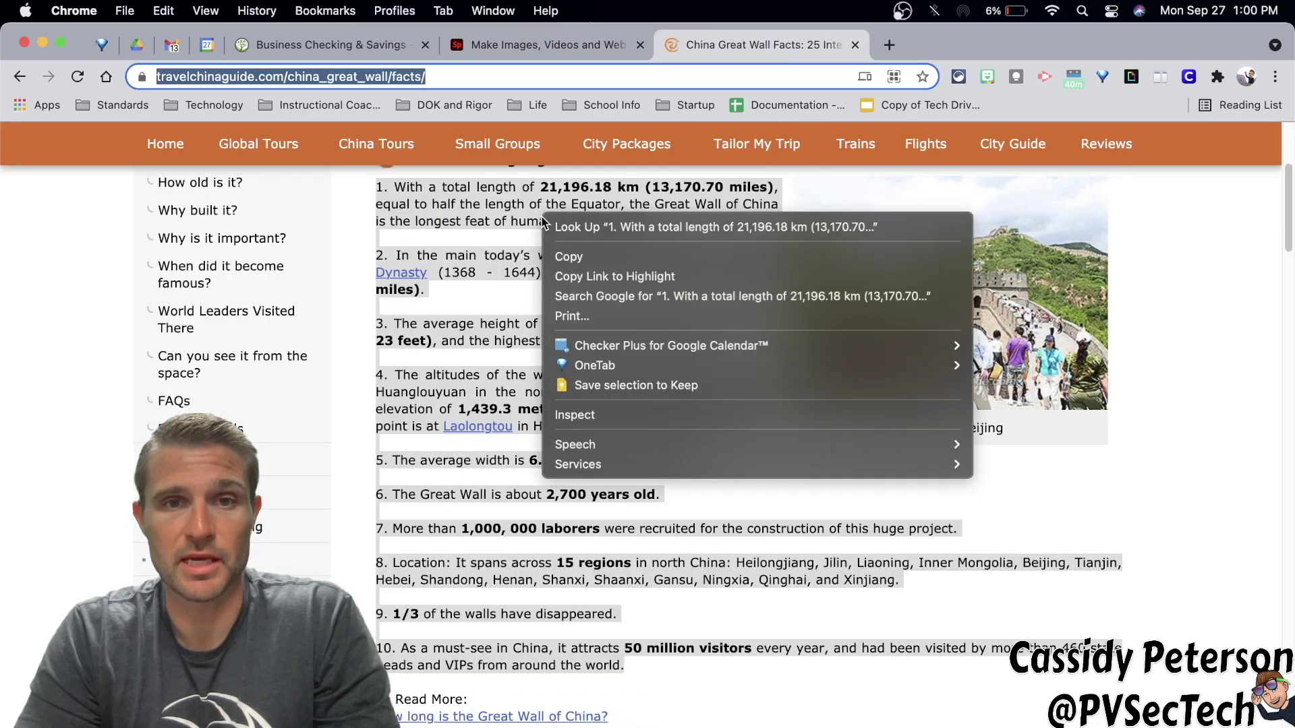
pyautogui.click(579, 263)
pyautogui.click(532, 45)
pyautogui.click(971, 496)
pyautogui.click(954, 451)
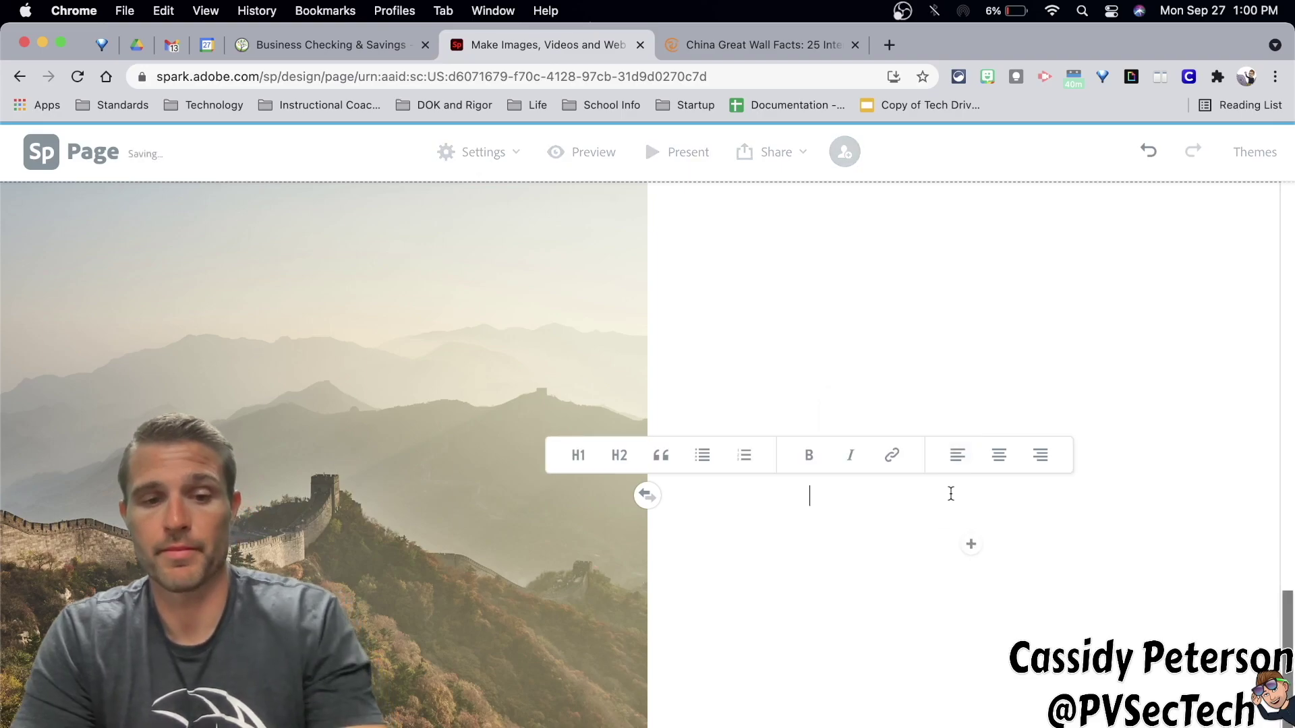
pyautogui.press('super+v')
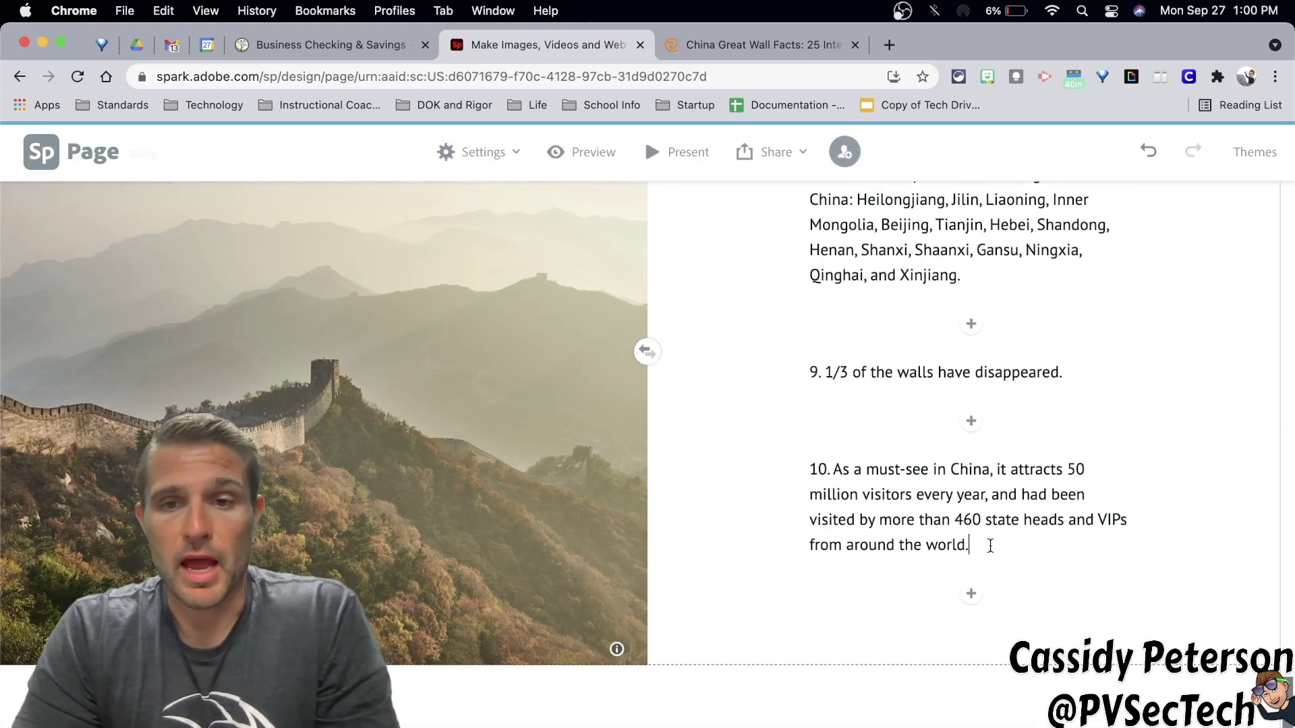
pyautogui.click(970, 594)
pyautogui.click(948, 551)
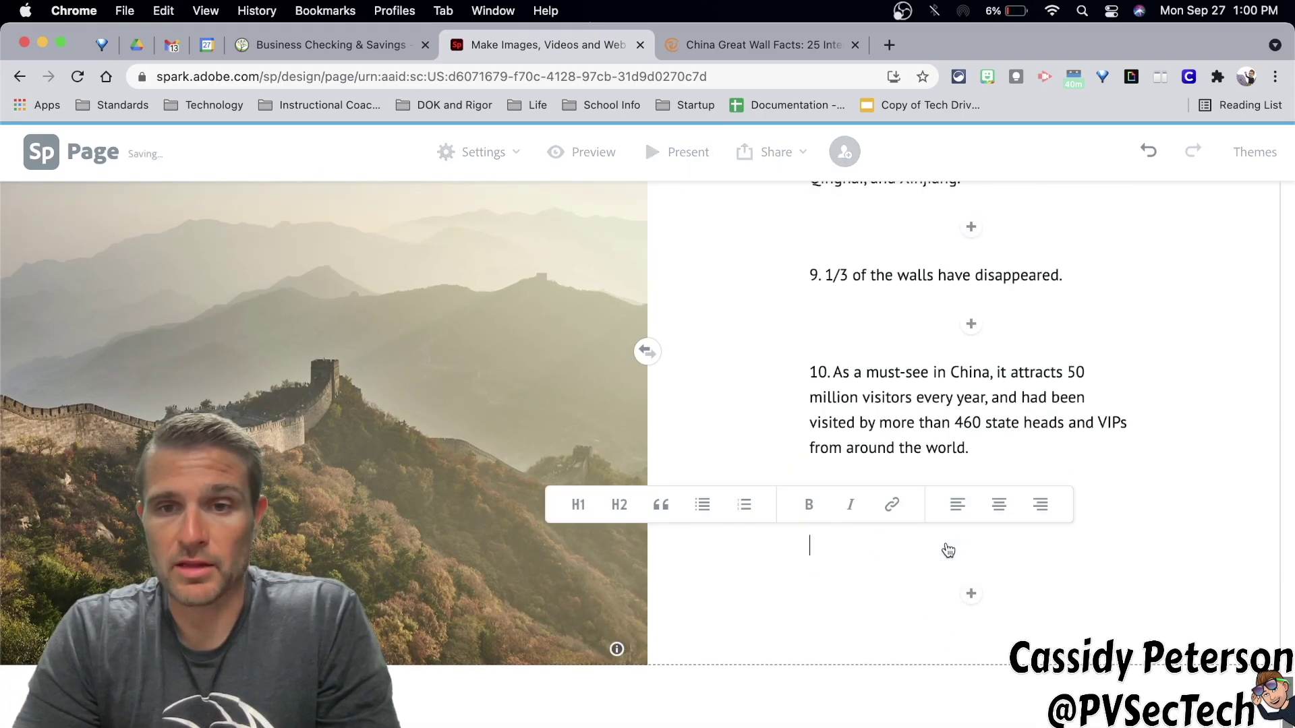
pyautogui.click(747, 51)
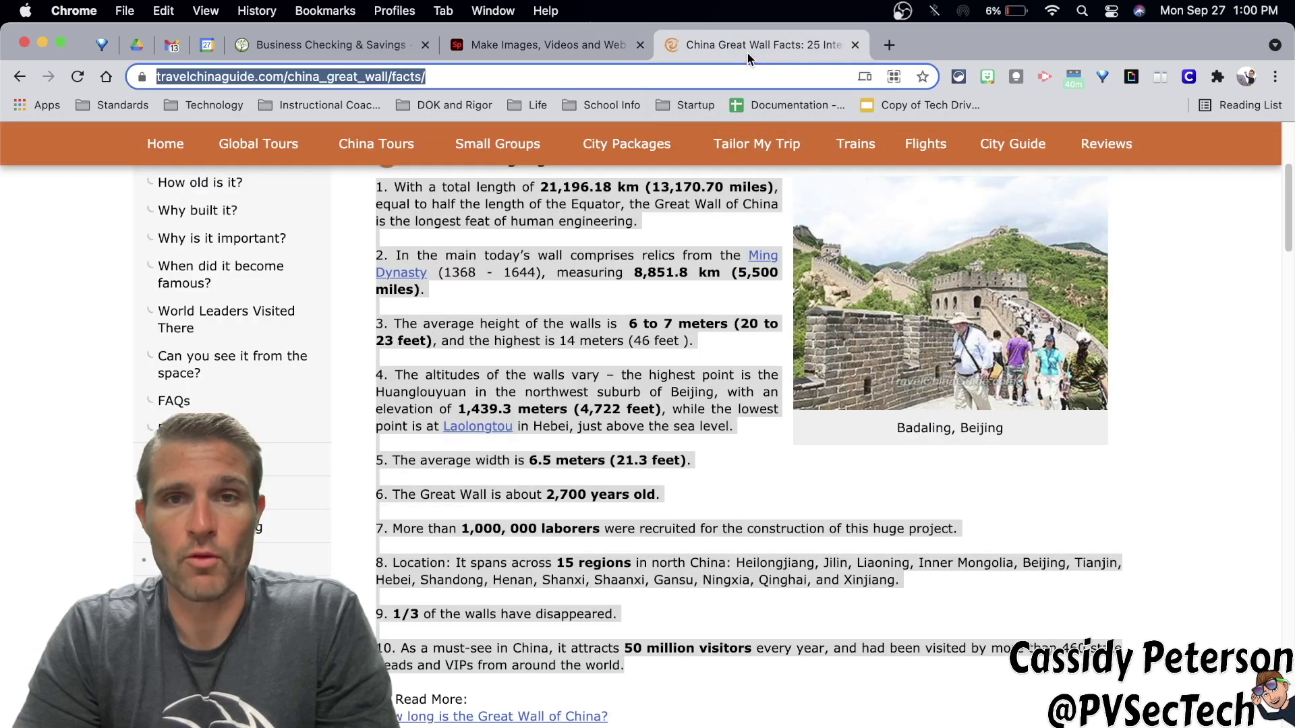
pyautogui.click(590, 43)
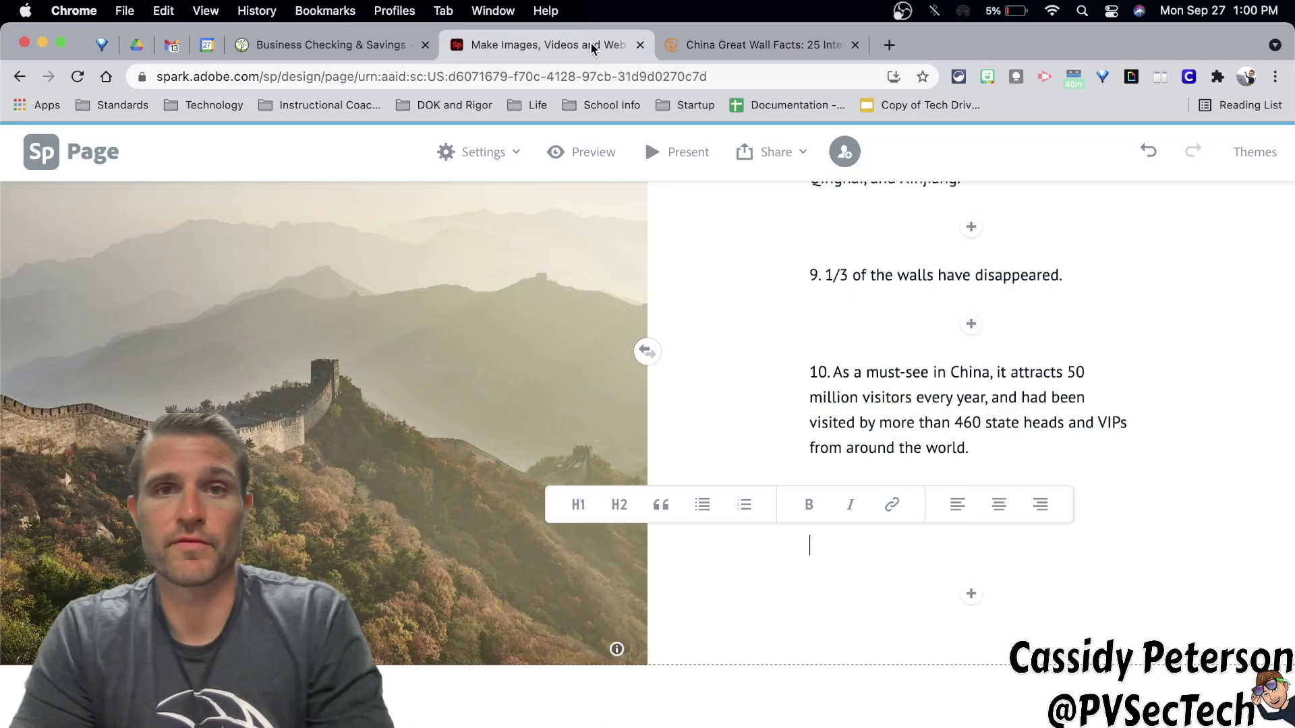
pyautogui.click(714, 49)
pyautogui.press('super+c')
pyautogui.click(540, 44)
pyautogui.press('super+v')
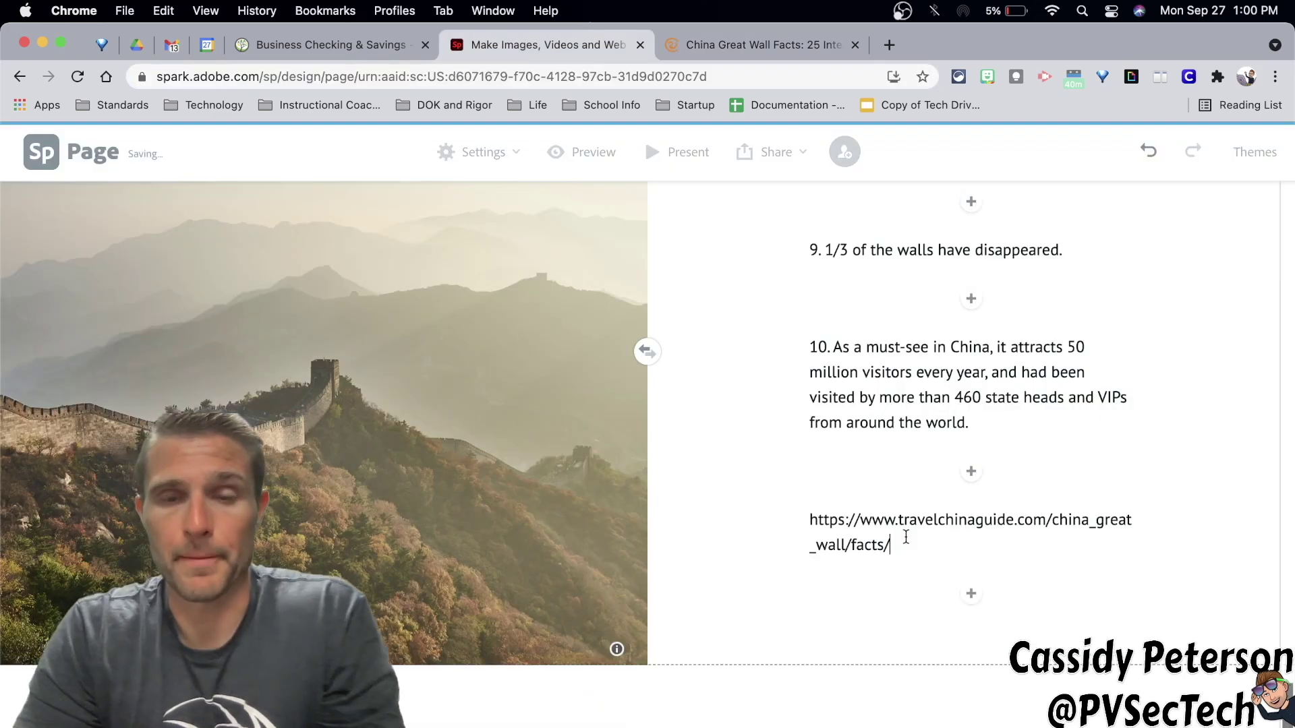
# - Add a button below the split layout labelled "Website where info came from" and link it to the copied source address
pyautogui.click(647, 722)
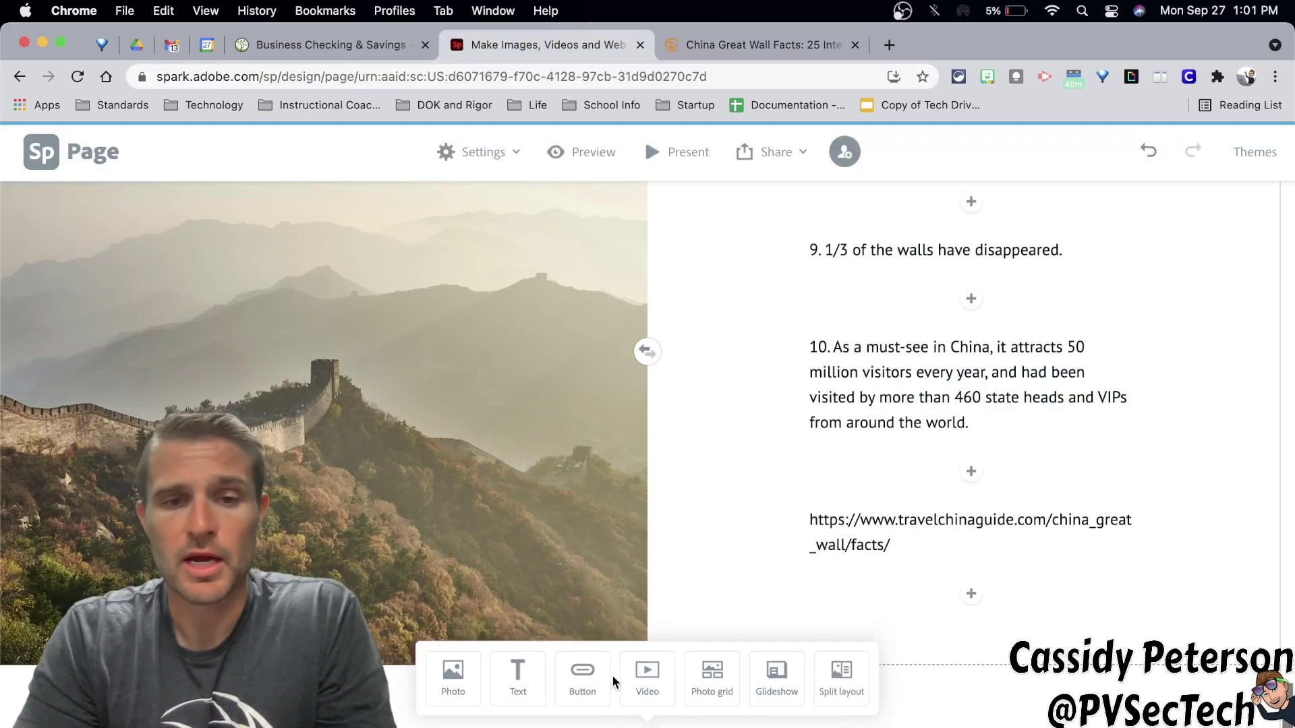
pyautogui.click(584, 678)
pyautogui.click(338, 517)
pyautogui.press('super+v')
pyautogui.click(338, 480)
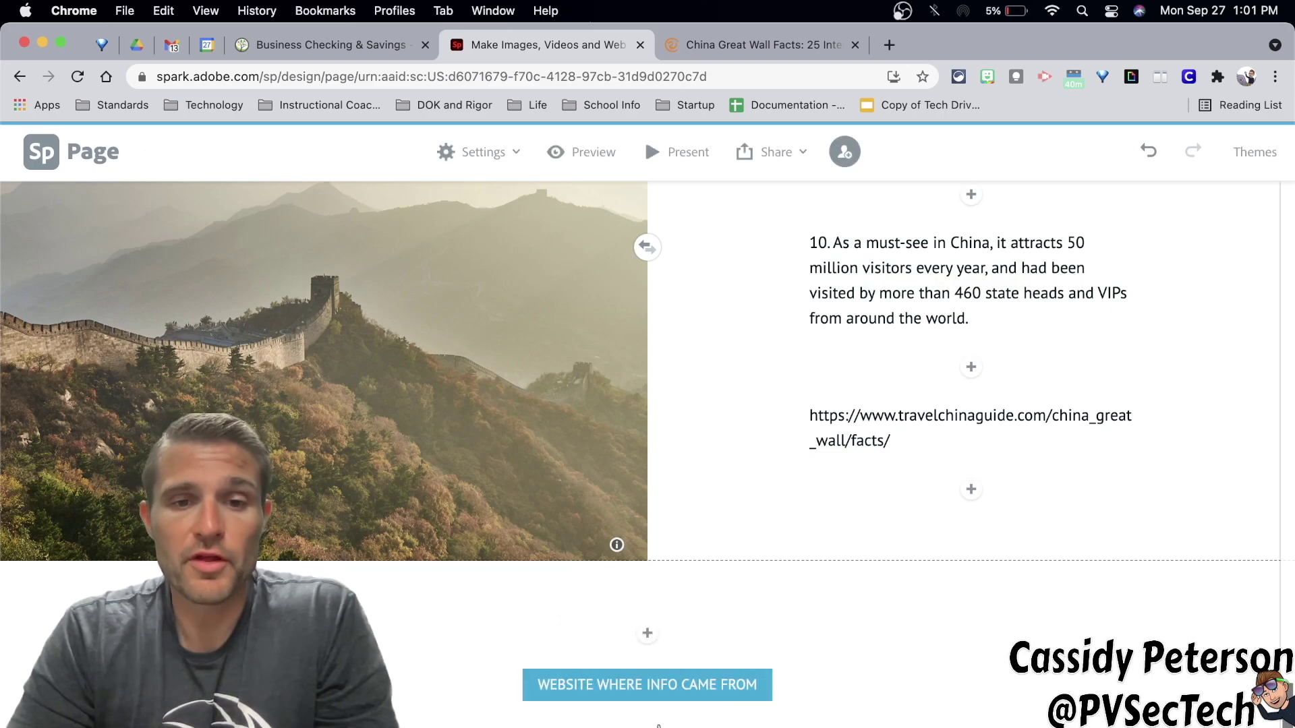
# - Add a glideshow below the button with five Great Wall photos from the free photo results and save it
pyautogui.click(648, 633)
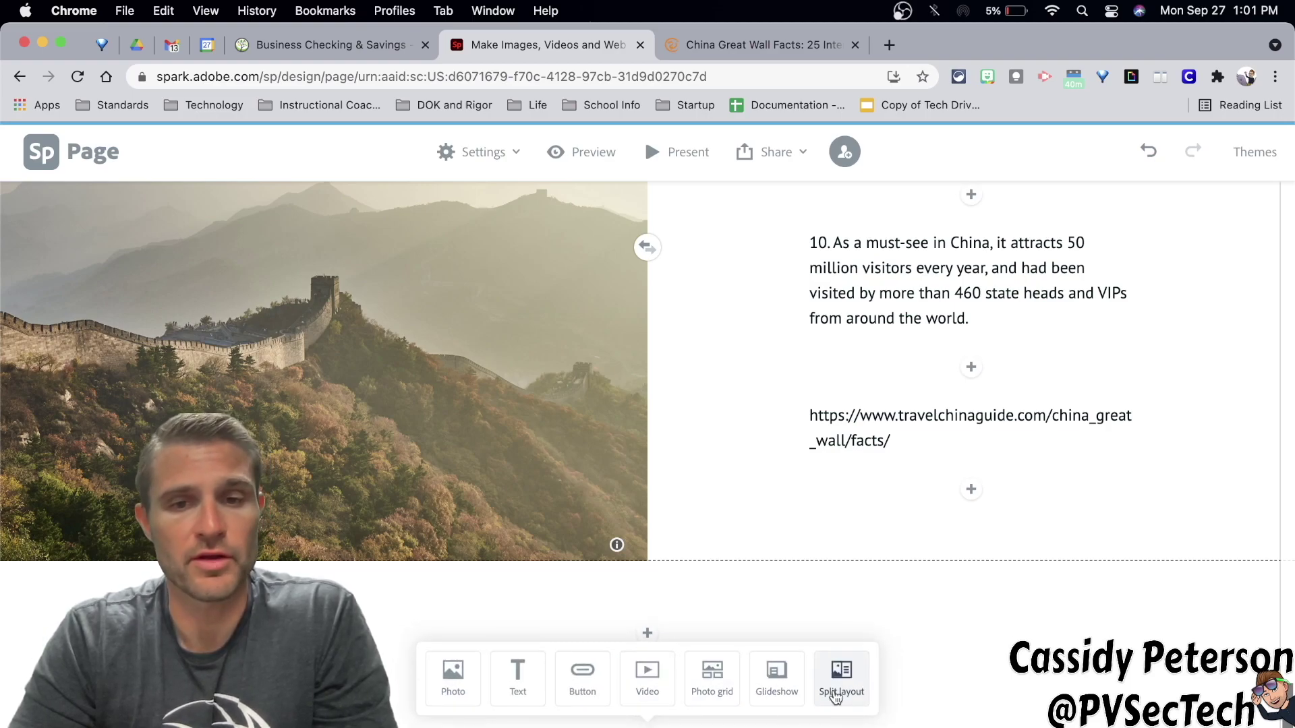
pyautogui.click(773, 677)
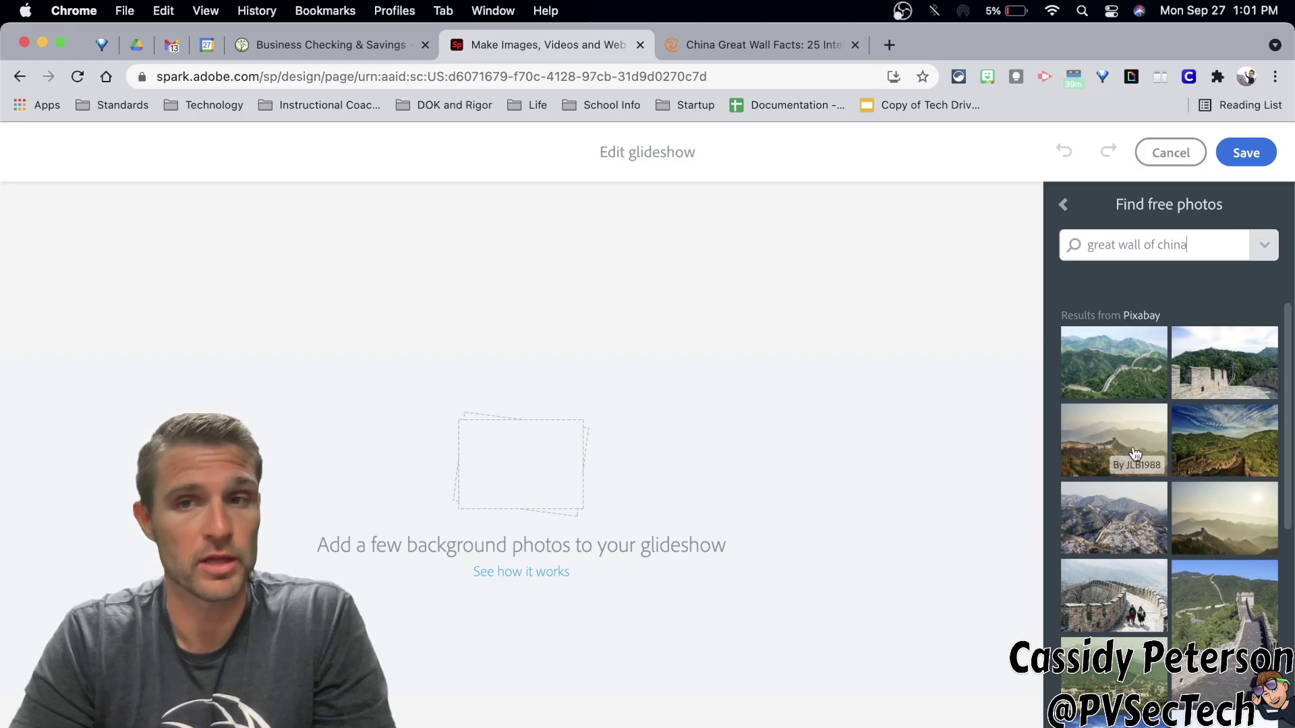
pyautogui.click(1199, 383)
pyautogui.click(1116, 445)
pyautogui.click(1225, 624)
pyautogui.scroll(-4, 1139, 539)
pyautogui.click(1116, 543)
pyautogui.scroll(-5, 1147, 485)
pyautogui.click(1225, 475)
pyautogui.scroll(20, 858, 570)
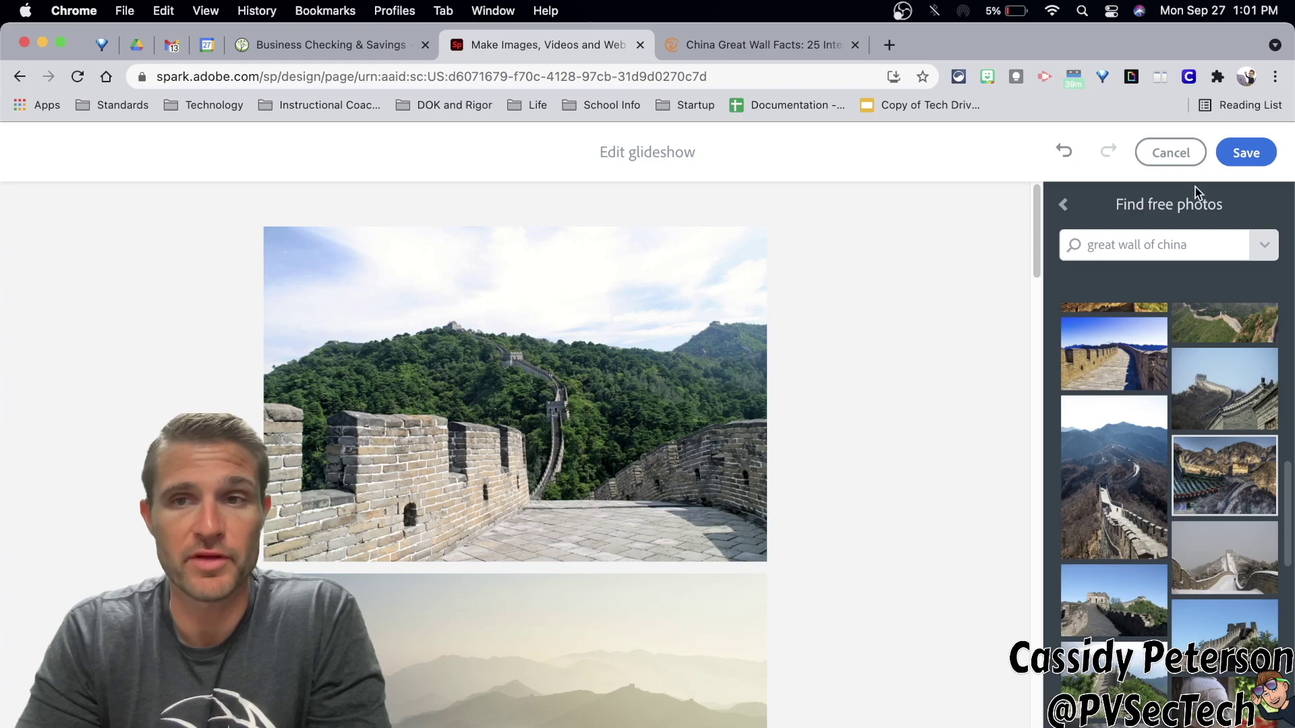
pyautogui.click(1245, 152)
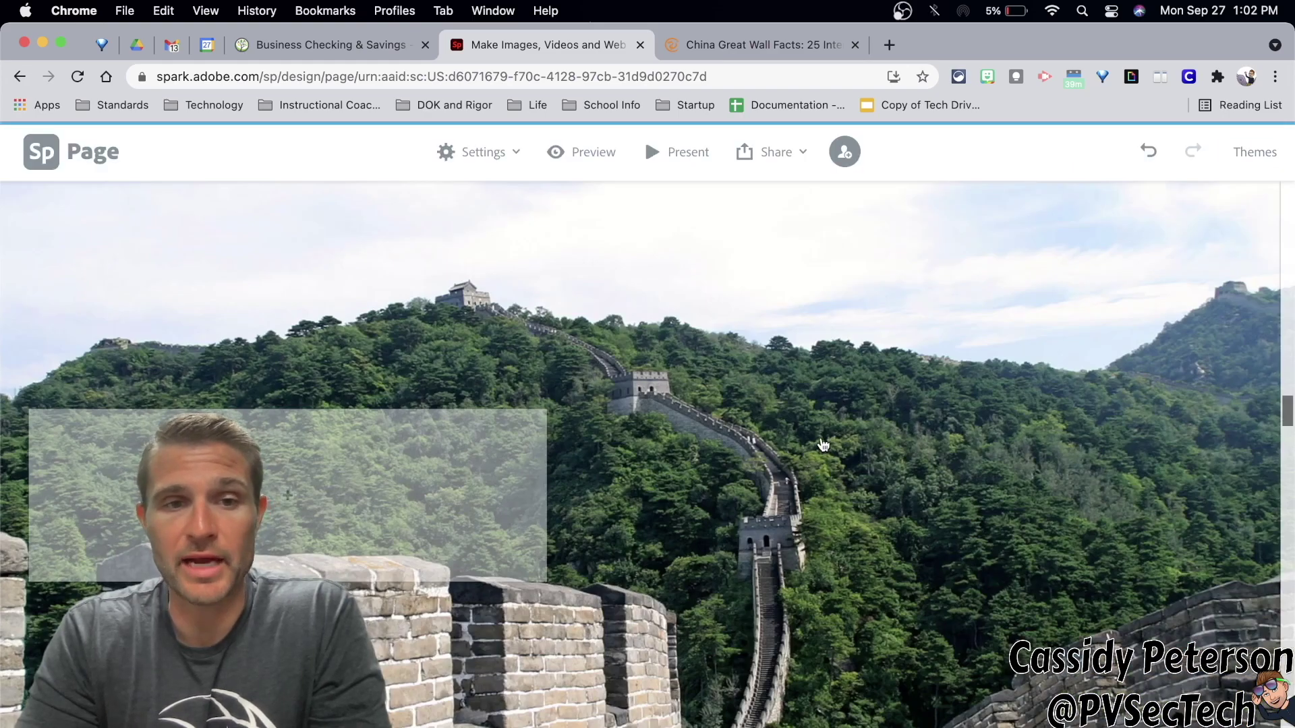
# - Add a text block over the first glideshow photo with fact 1 about the wall's total length of 21,196.18 km (13,170.70 miles)
pyautogui.click(288, 502)
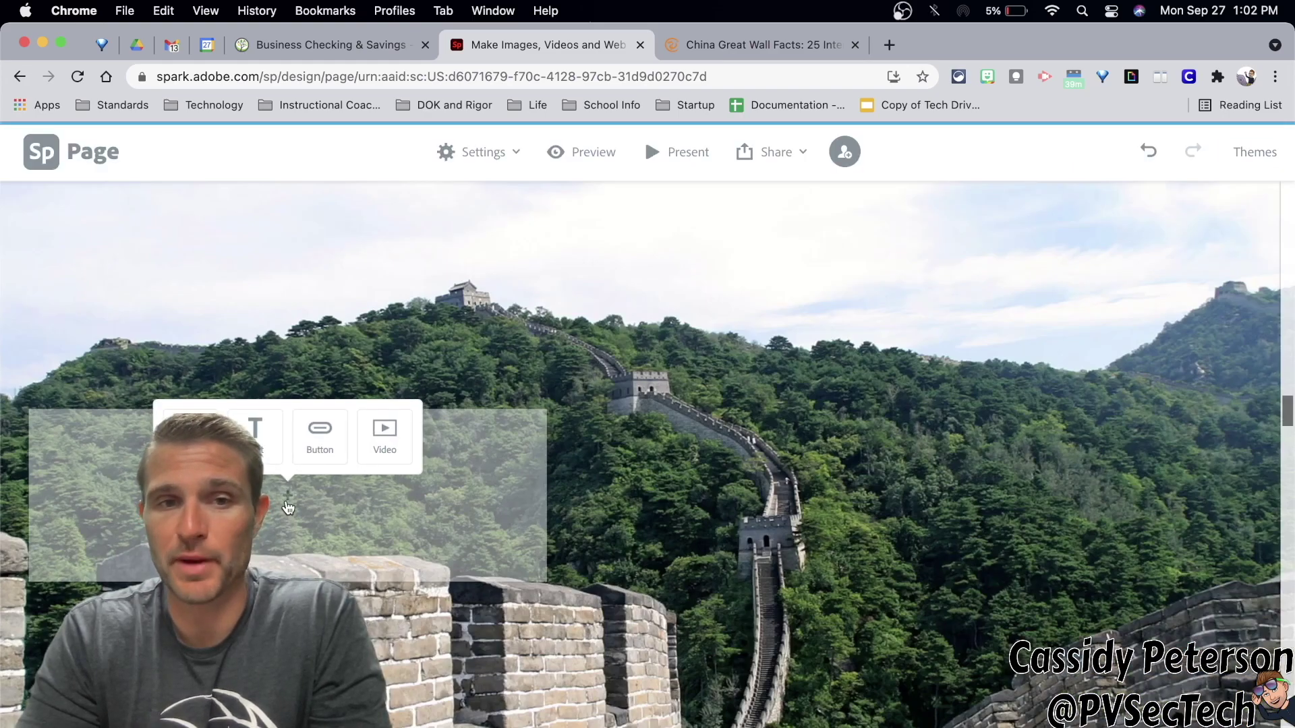
pyautogui.click(253, 433)
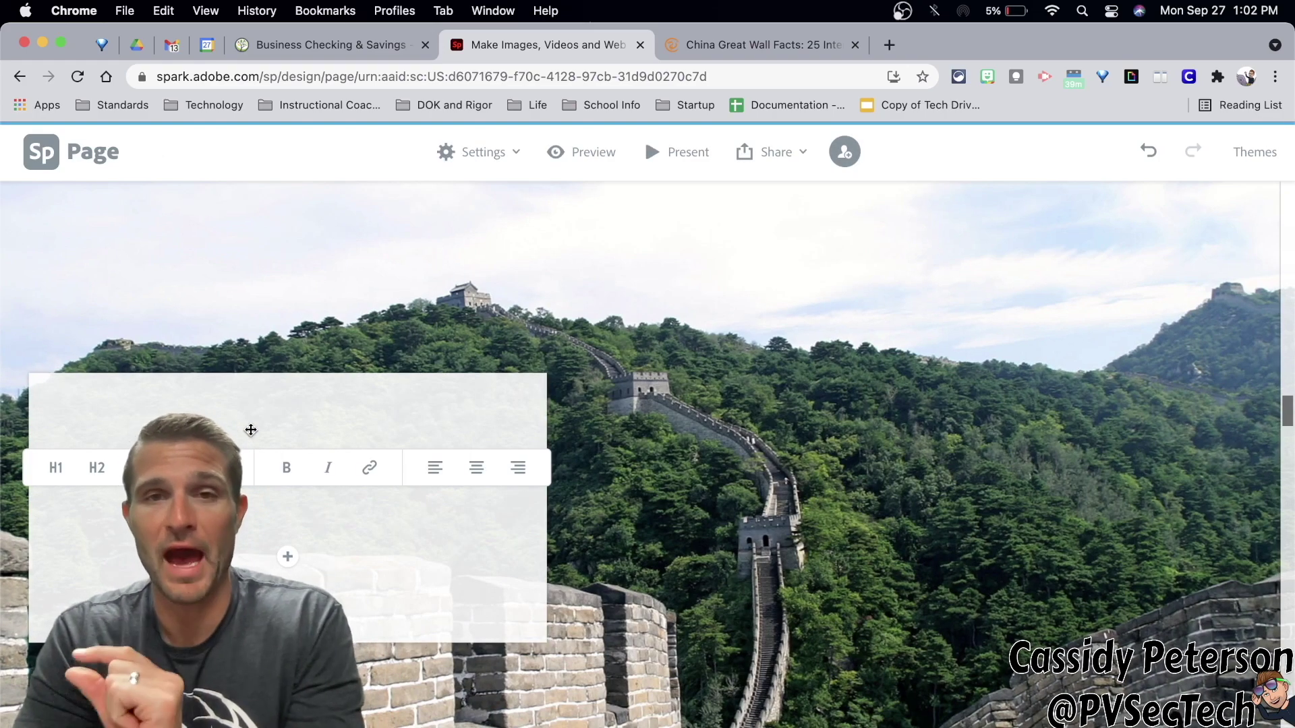
pyautogui.write('1. With a total length of 21,196.18 km (13,170.70 miles), equal to half the length of the equator, the Great Wall of China is the longest feat of military engineering.')
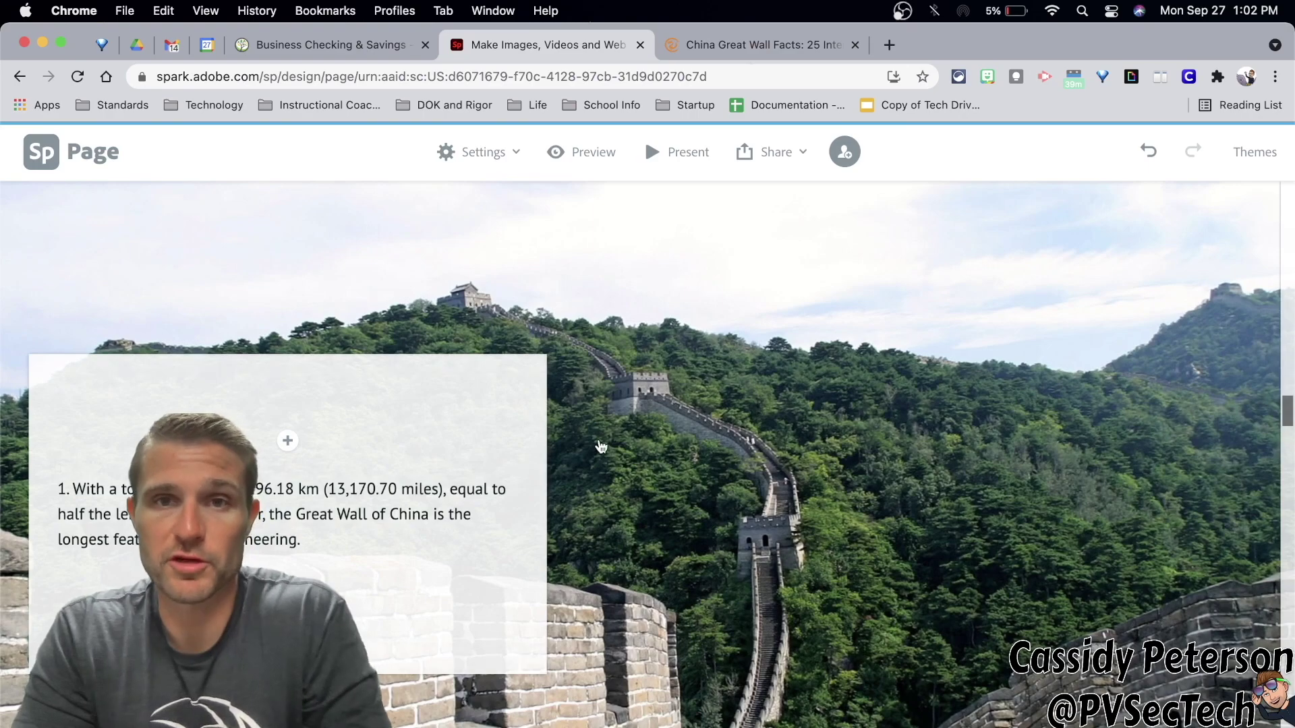
# - Add a text block over the second glideshow photo with fact 2 about the Ming Dynasty relics measuring 8,851.8 km (5,500 miles)
pyautogui.scroll(-7, 602, 444)
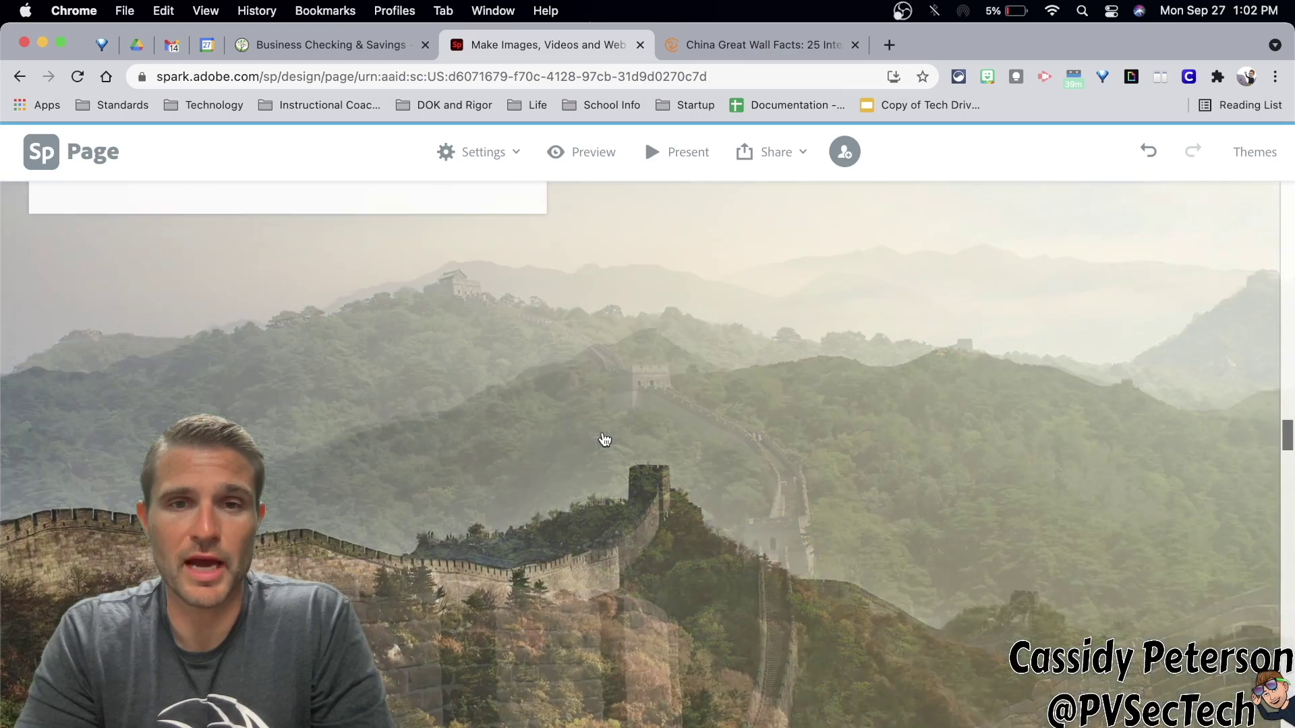
pyautogui.scroll(-5, 604, 440)
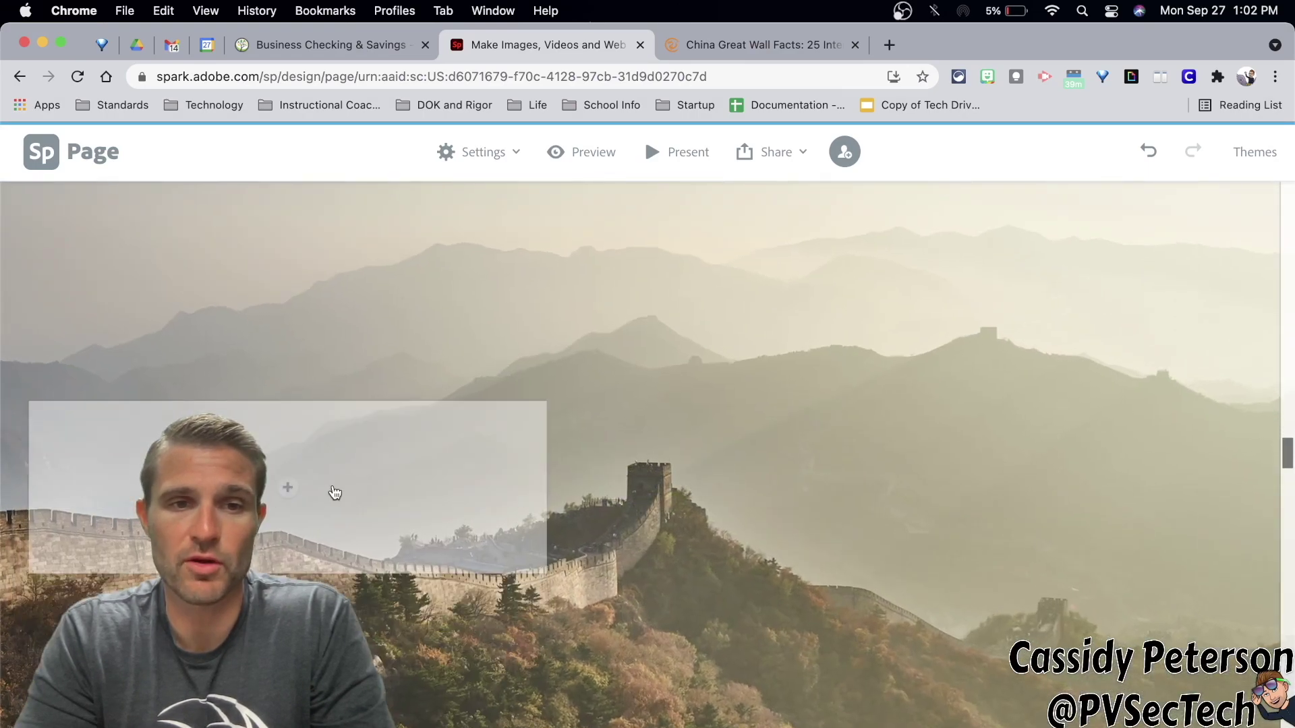
pyautogui.click(288, 491)
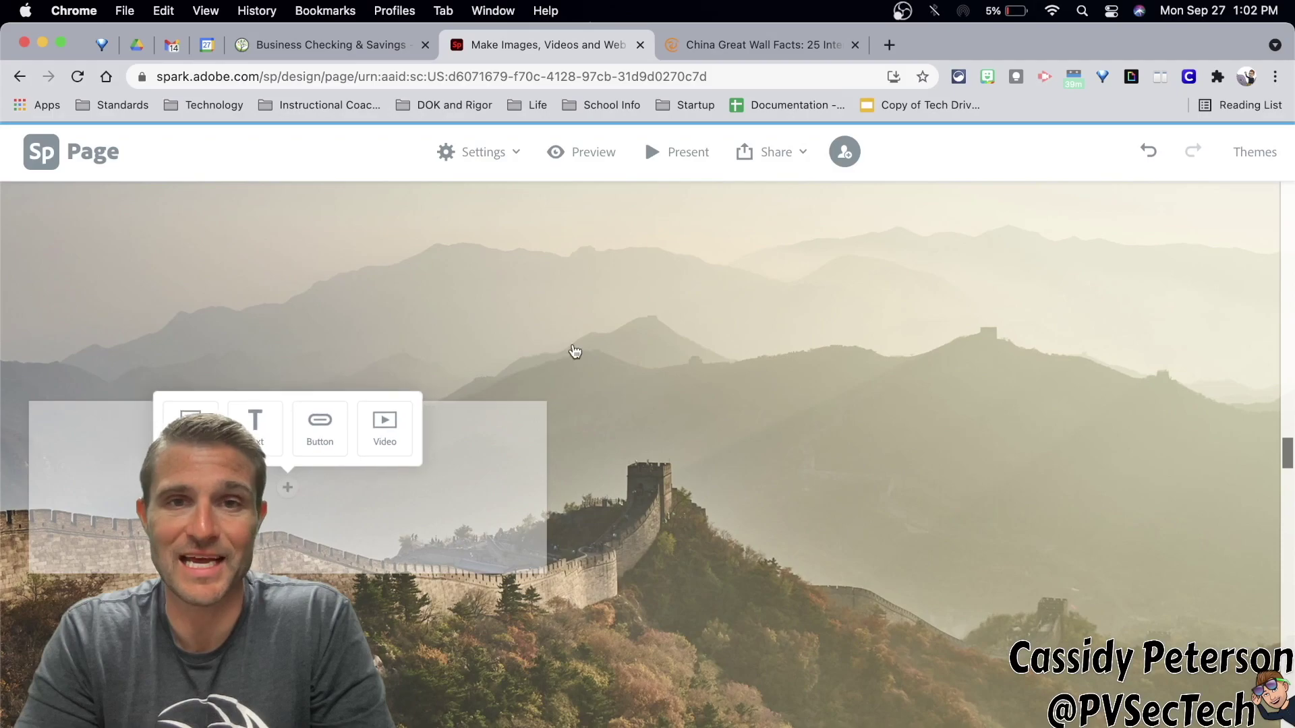
pyautogui.click(259, 423)
pyautogui.write('2. In the main, the Great Wall comprises relics from the Ming Dynasty (1368 - 1644), with a length of 8,851.8 km (5,500 miles).')
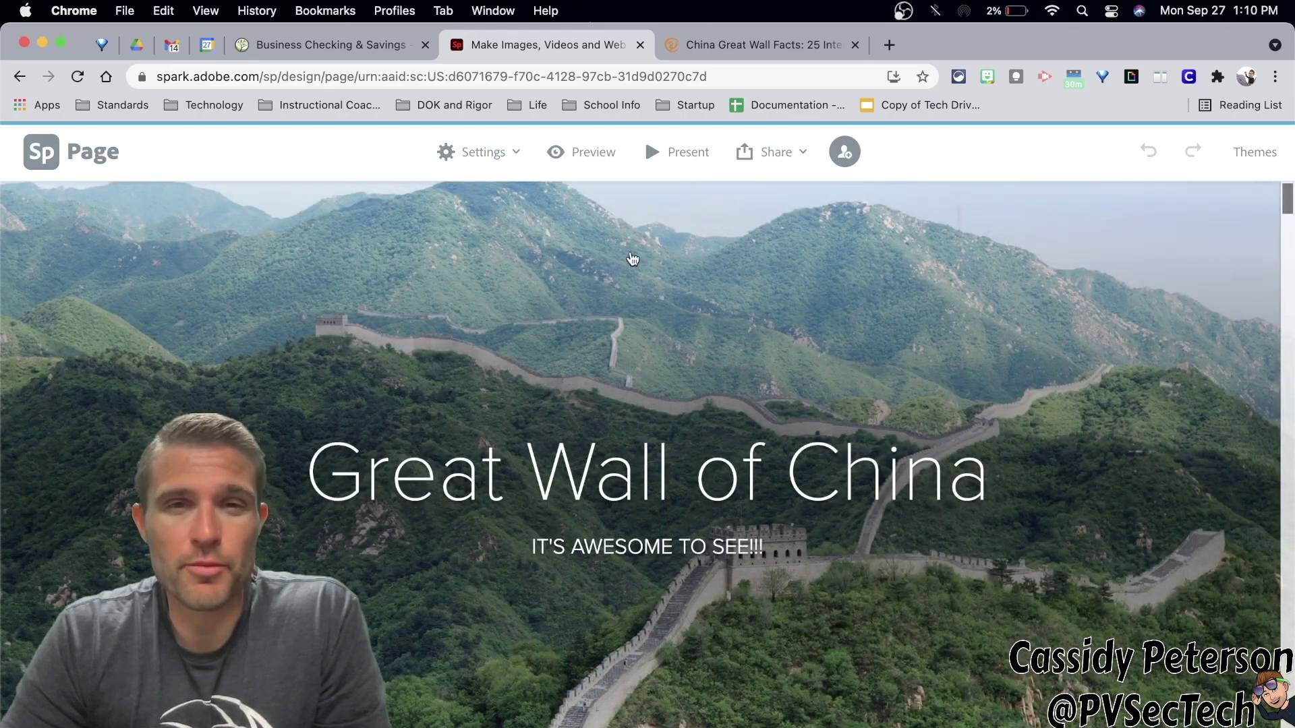
# - Preview the page and review the title, split layout, source button and glideshow photos with their fact captions
pyautogui.click(580, 152)
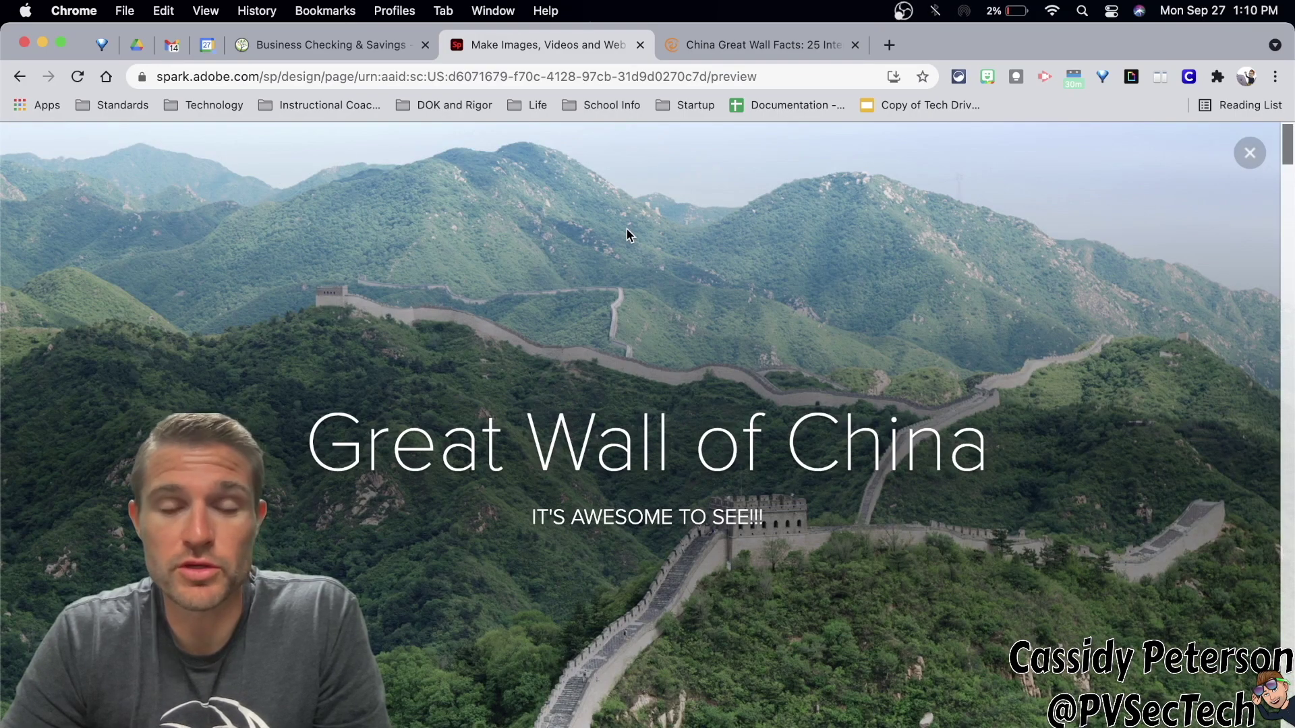
pyautogui.scroll(-2, 692, 272)
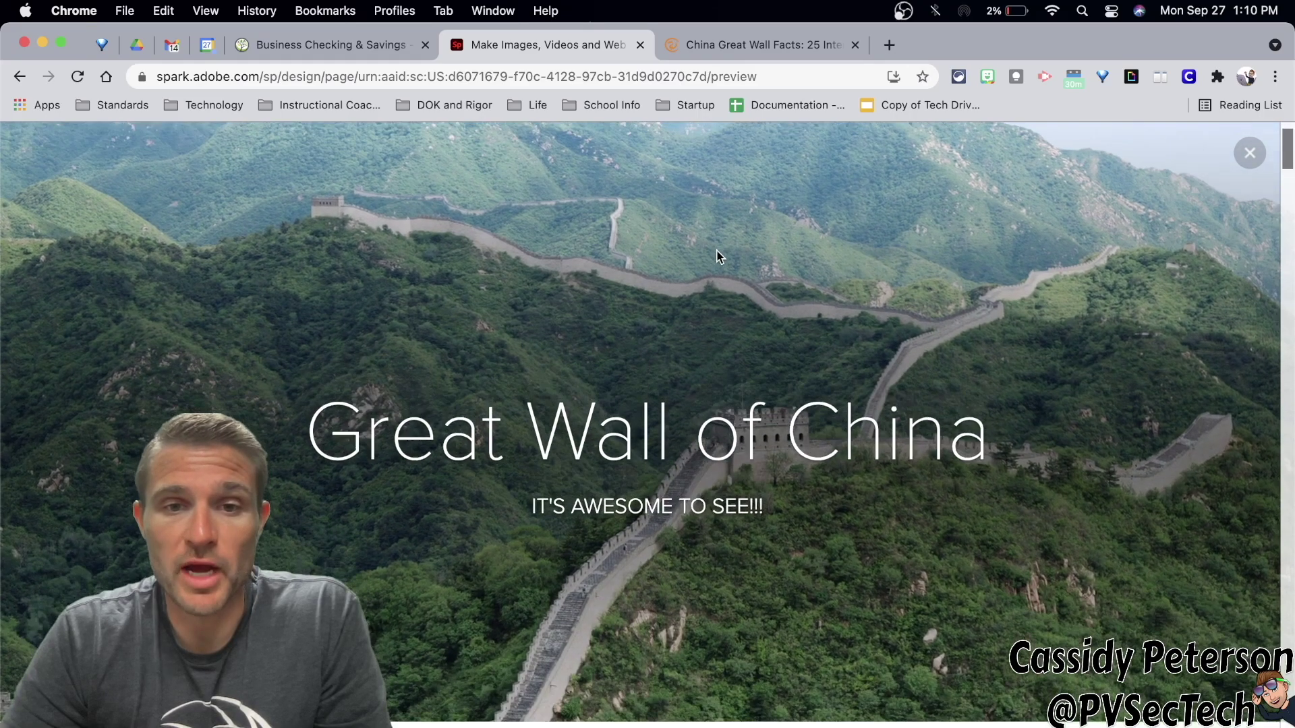
pyautogui.scroll(-10, 719, 256)
pyautogui.scroll(-10, 721, 253)
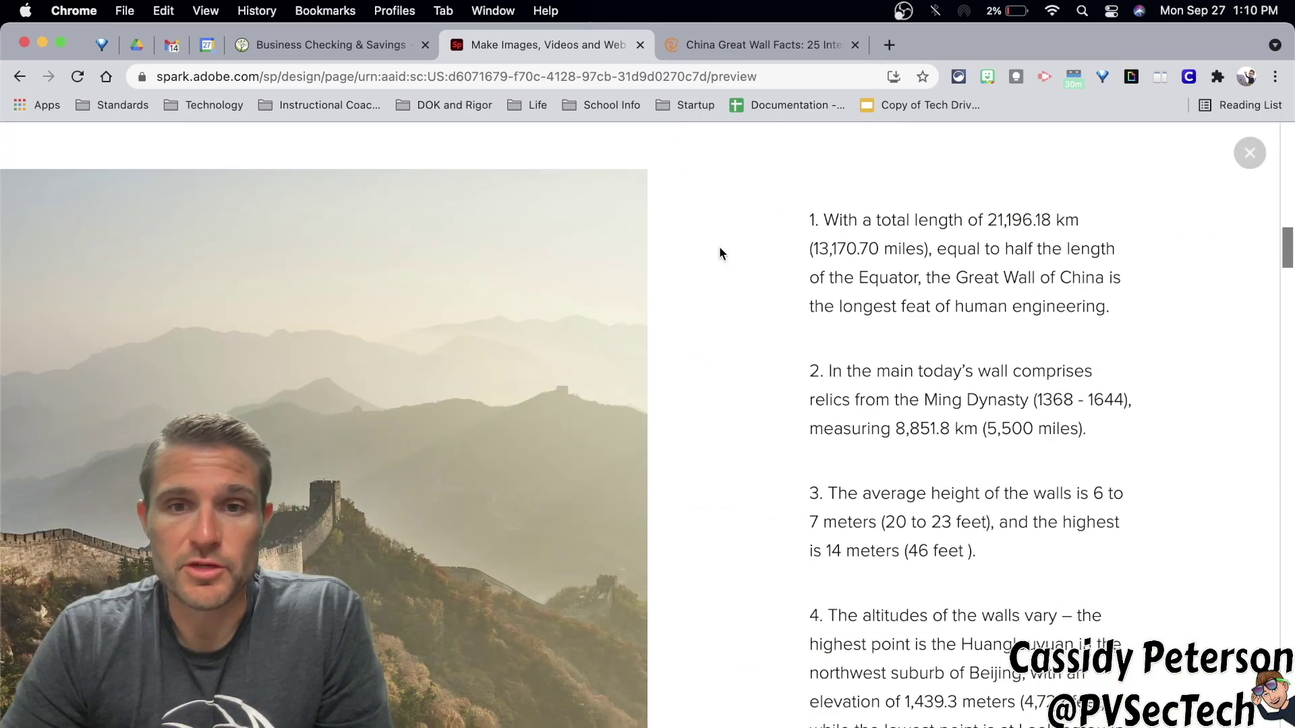
pyautogui.scroll(-12, 823, 255)
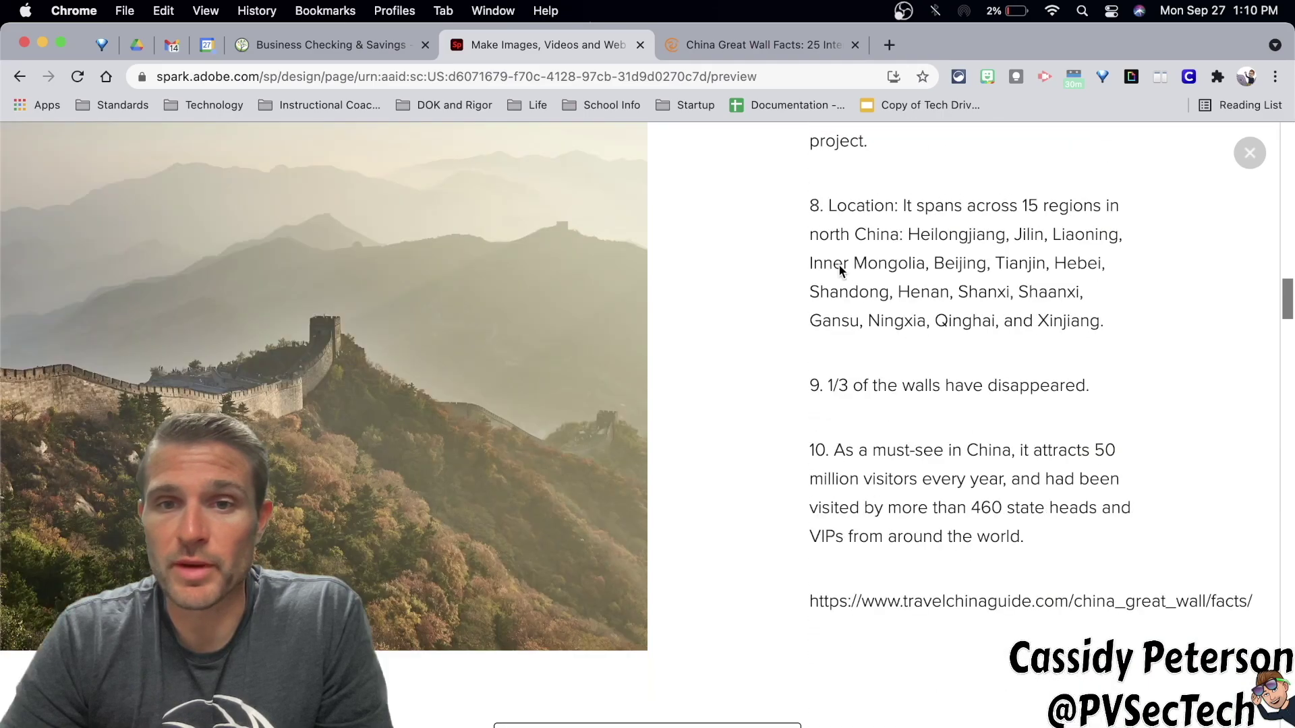
pyautogui.scroll(-5, 839, 264)
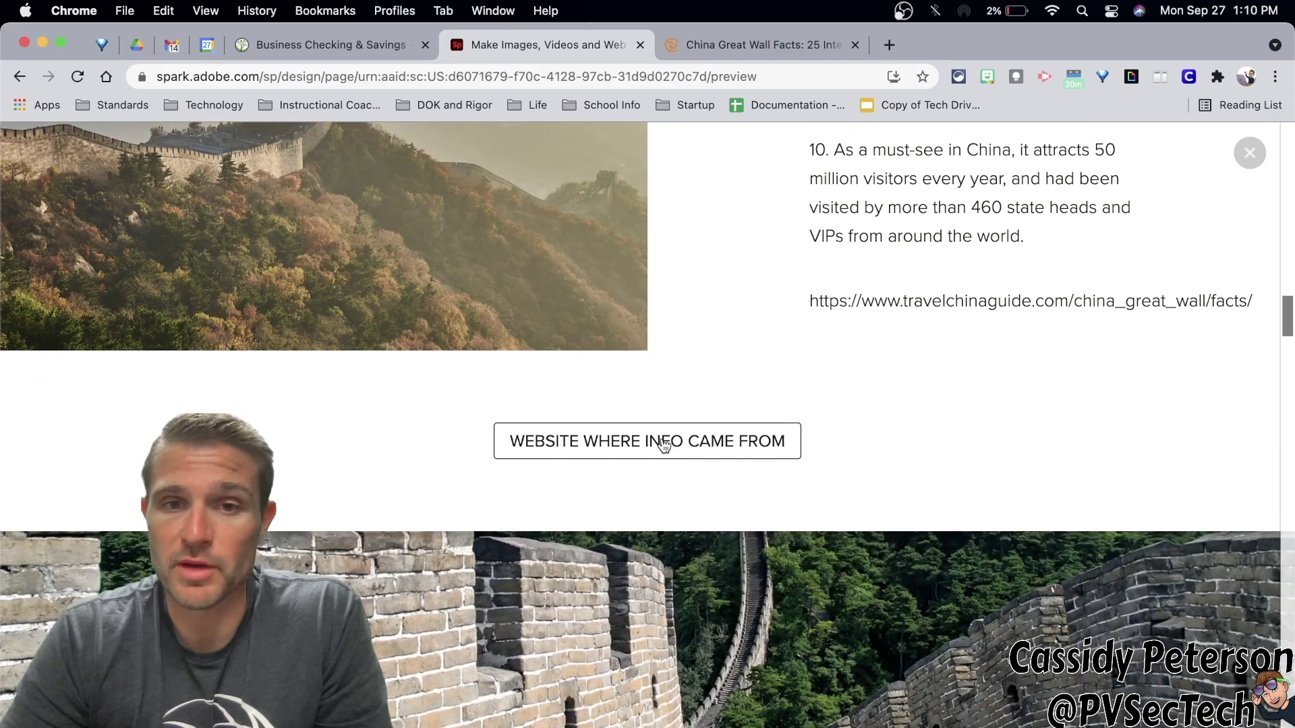
pyautogui.scroll(-8, 842, 386)
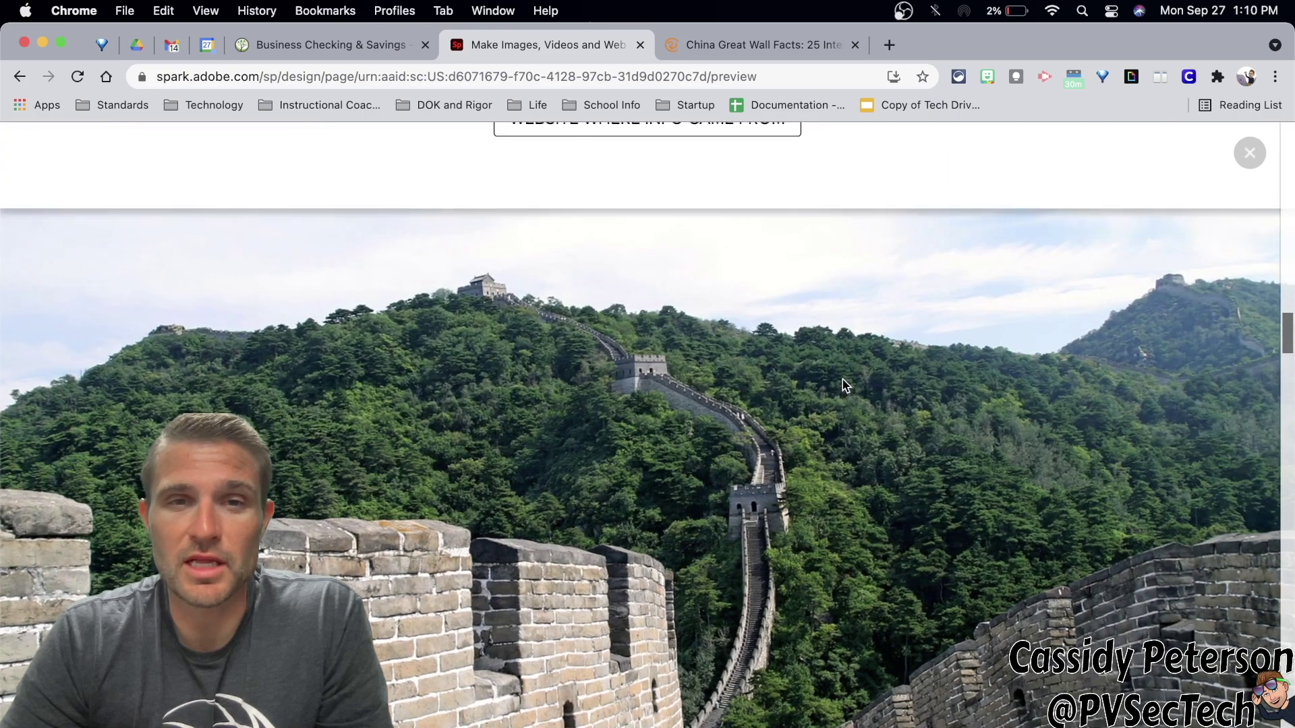
pyautogui.scroll(-1, 843, 378)
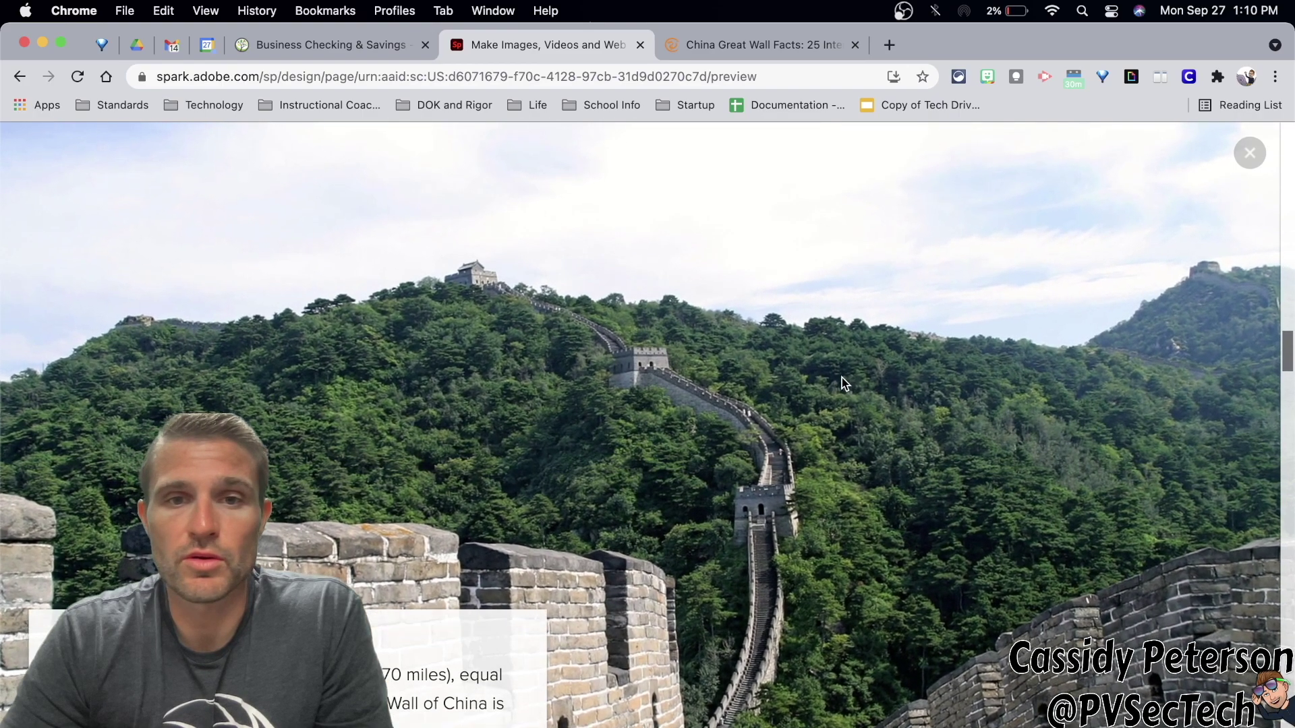
pyautogui.scroll(-3, 842, 377)
pyautogui.scroll(-5, 842, 375)
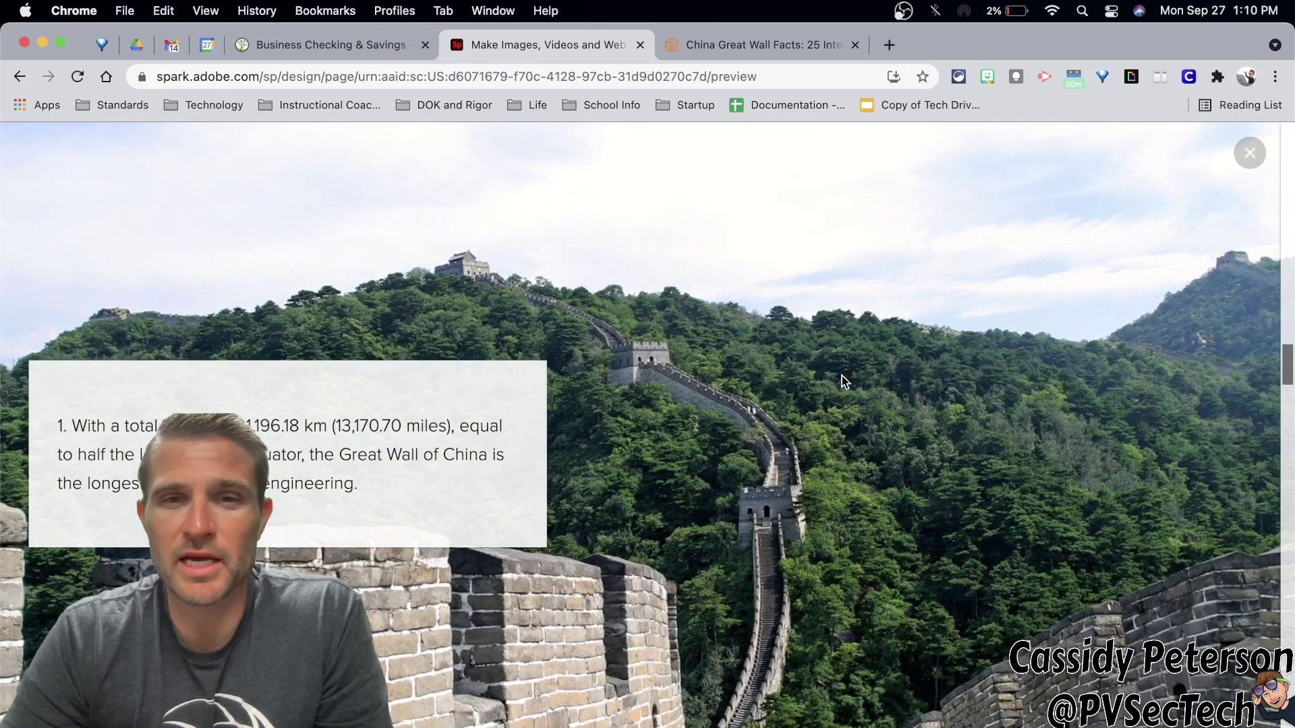
pyautogui.scroll(-5, 842, 376)
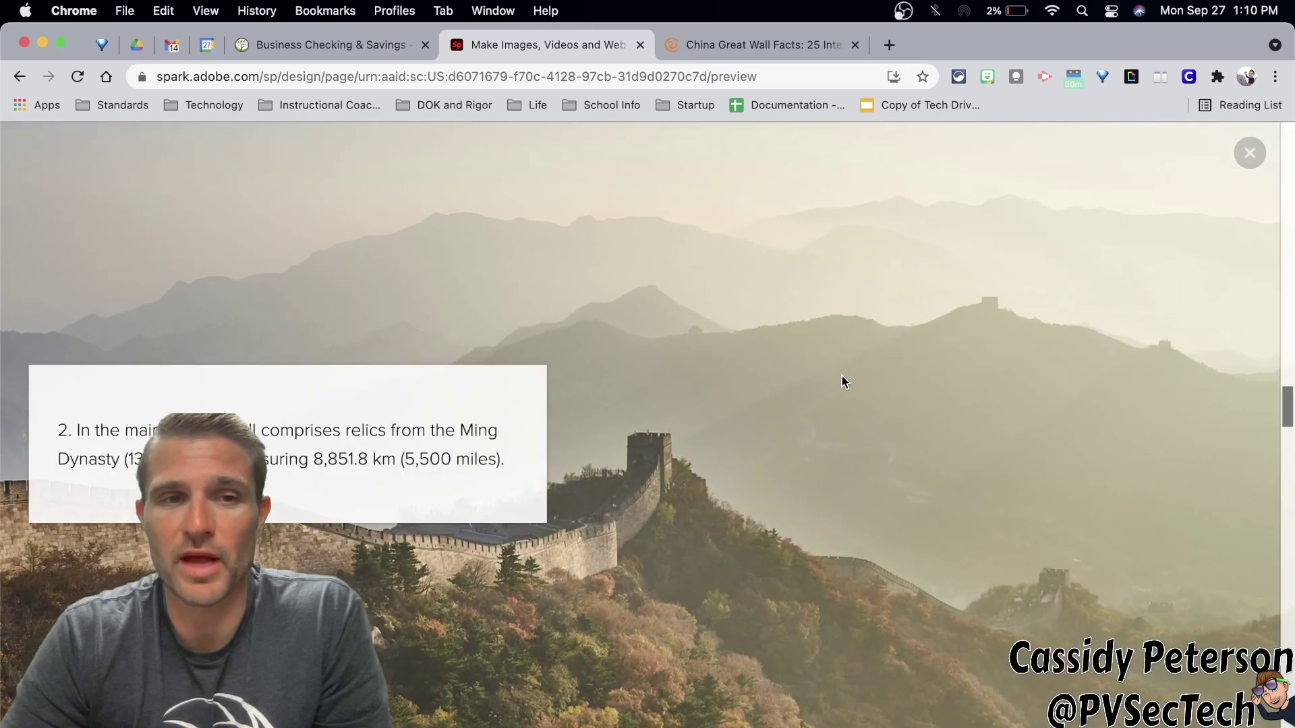
pyautogui.scroll(-5, 842, 376)
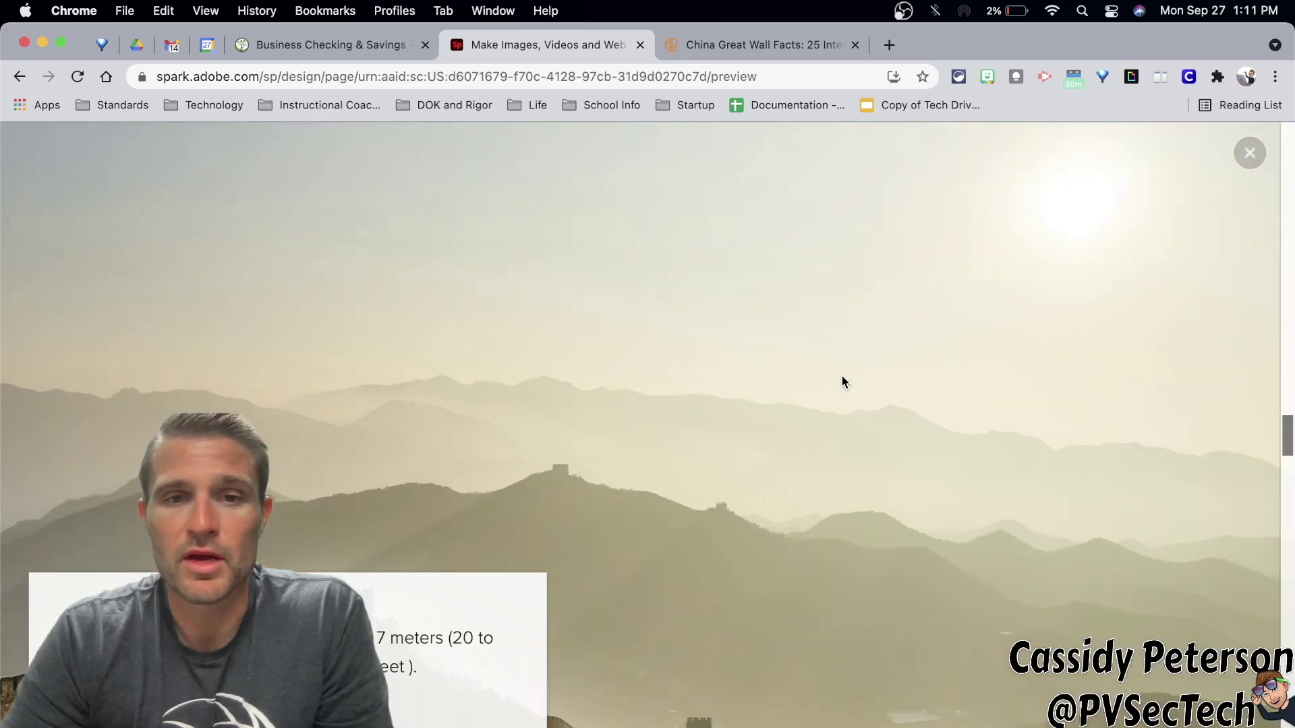
pyautogui.scroll(-5, 842, 375)
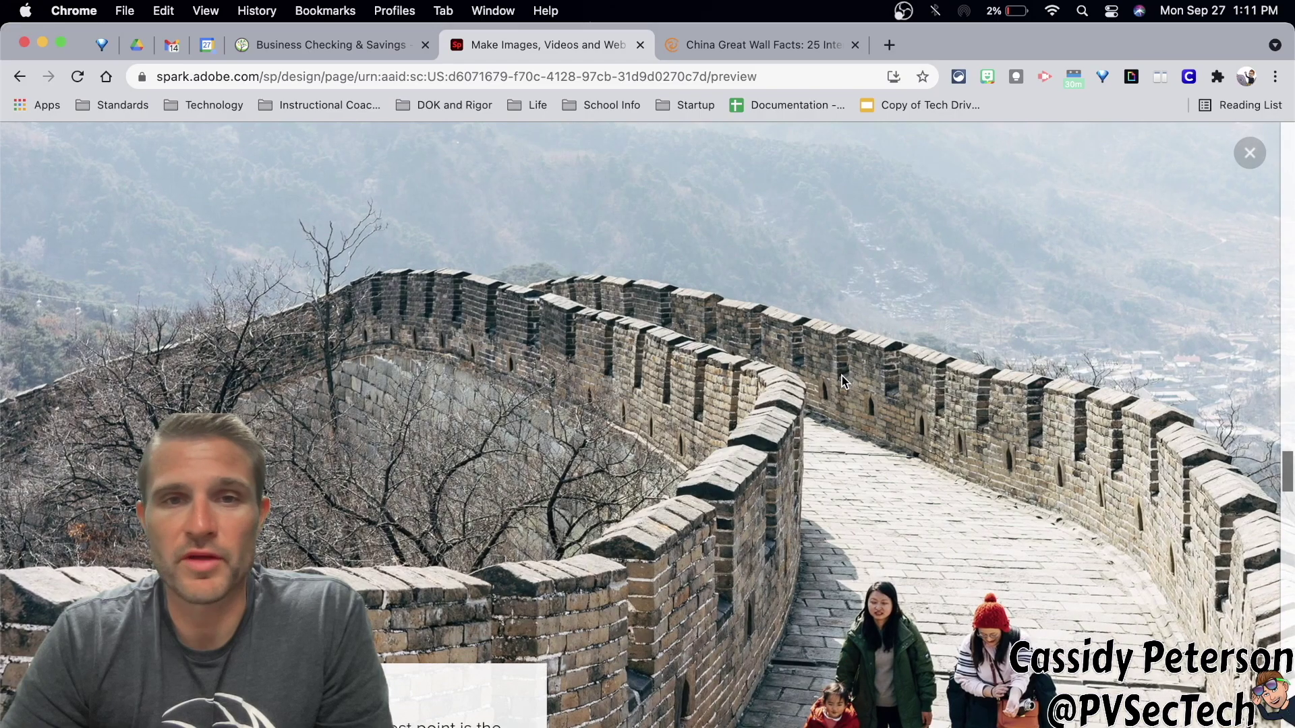
pyautogui.scroll(-4, 842, 376)
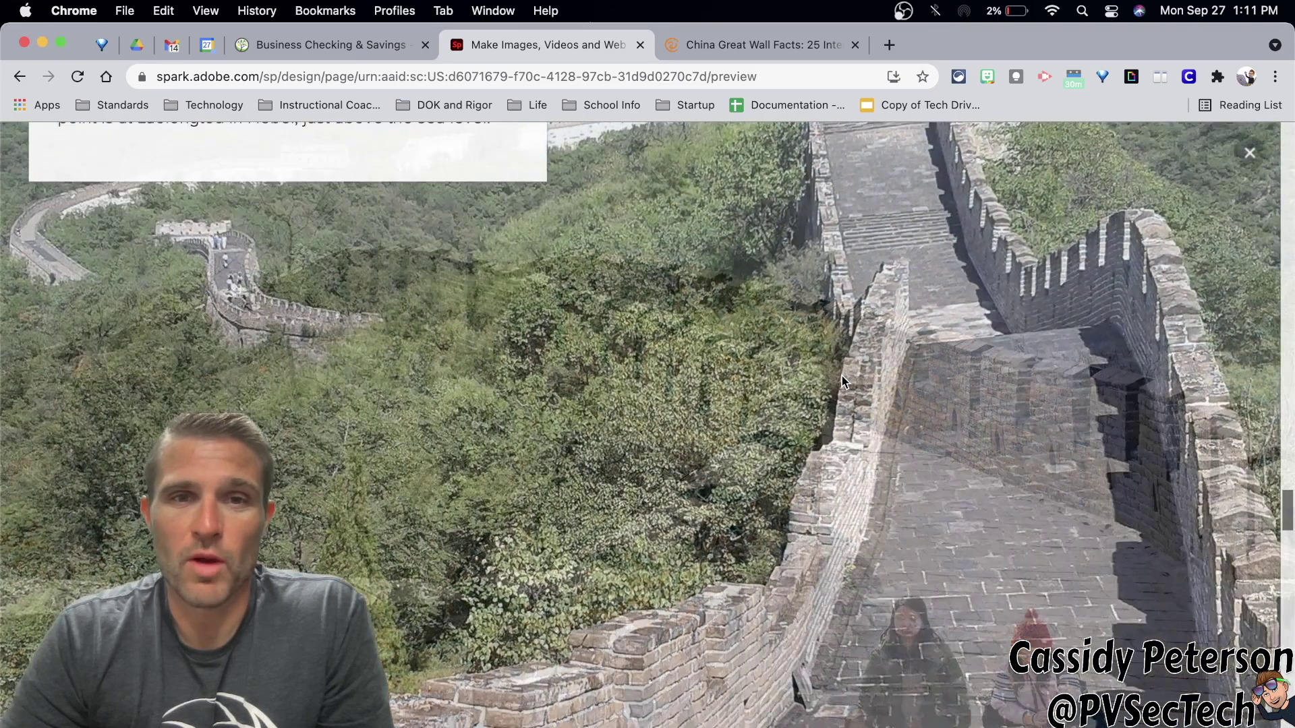